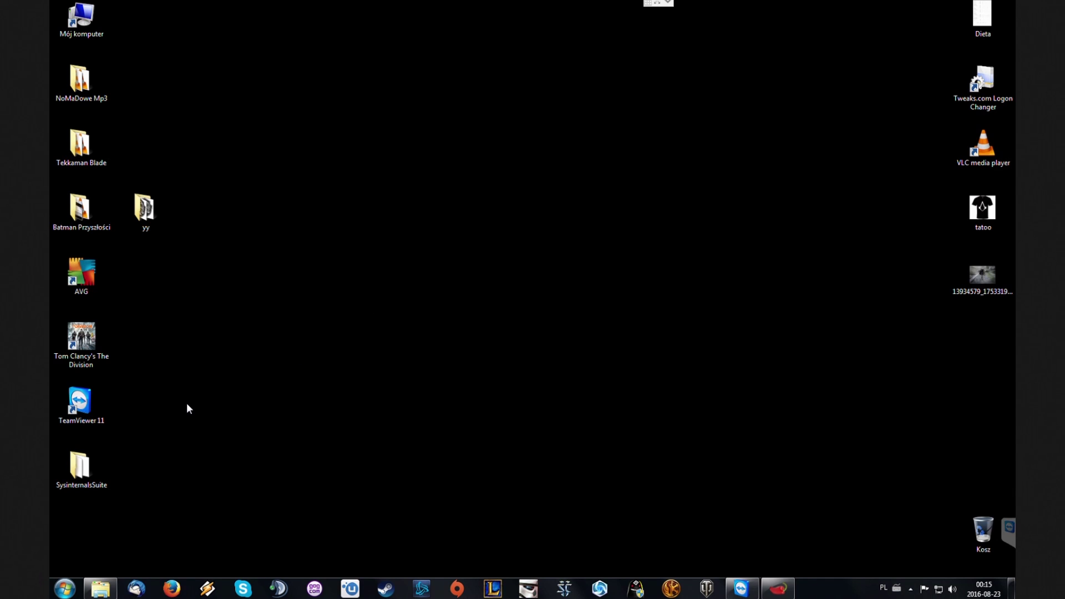
# - Permanently delete the yy folder from the desktop with Shift+Delete, confirming the prompt
pyautogui.moveTo(283, 135); pyautogui.dragTo(133, 314)
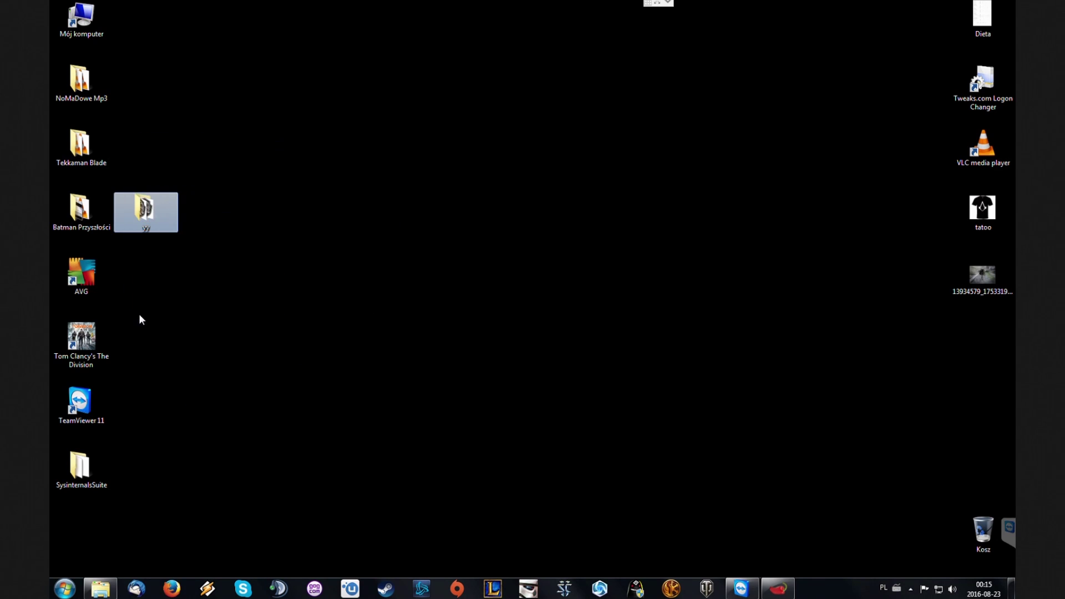
pyautogui.hotkey('shift', 'Delete')
pyautogui.press('Return')
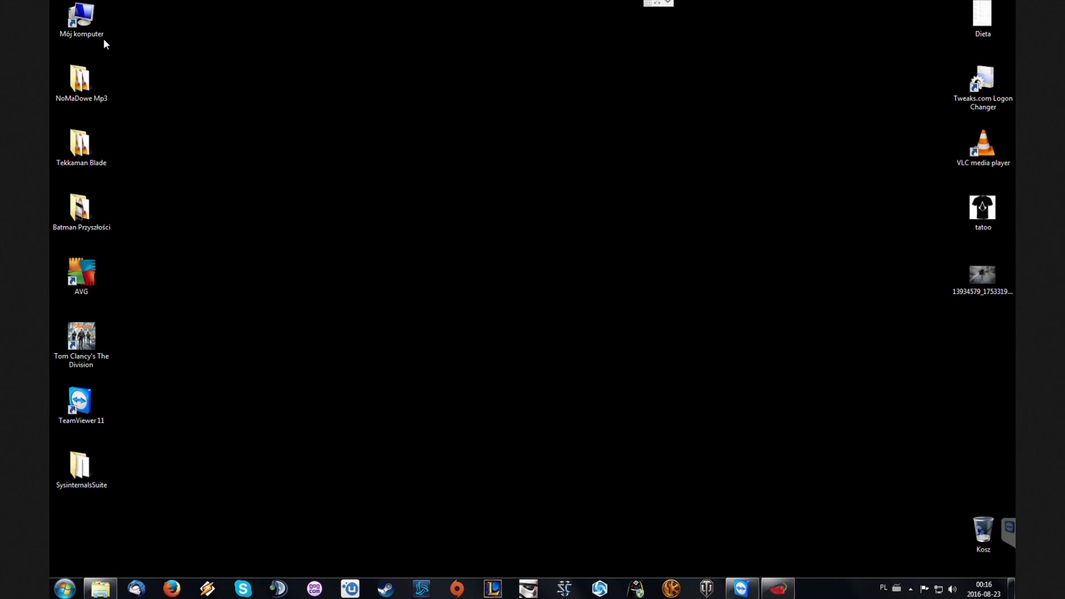
pyautogui.click(75, 28)
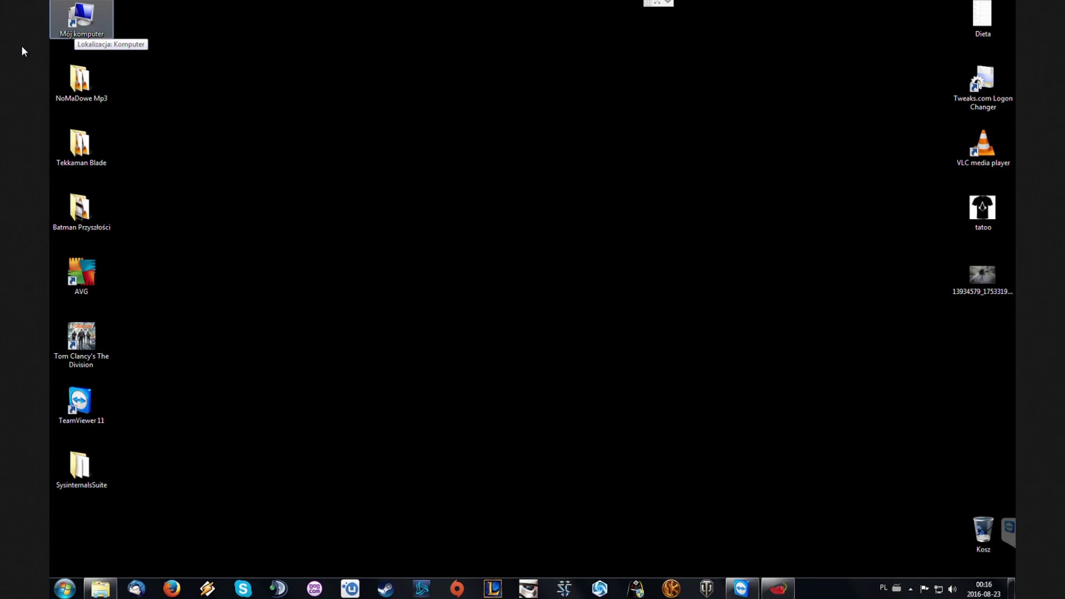
pyautogui.click(165, 6)
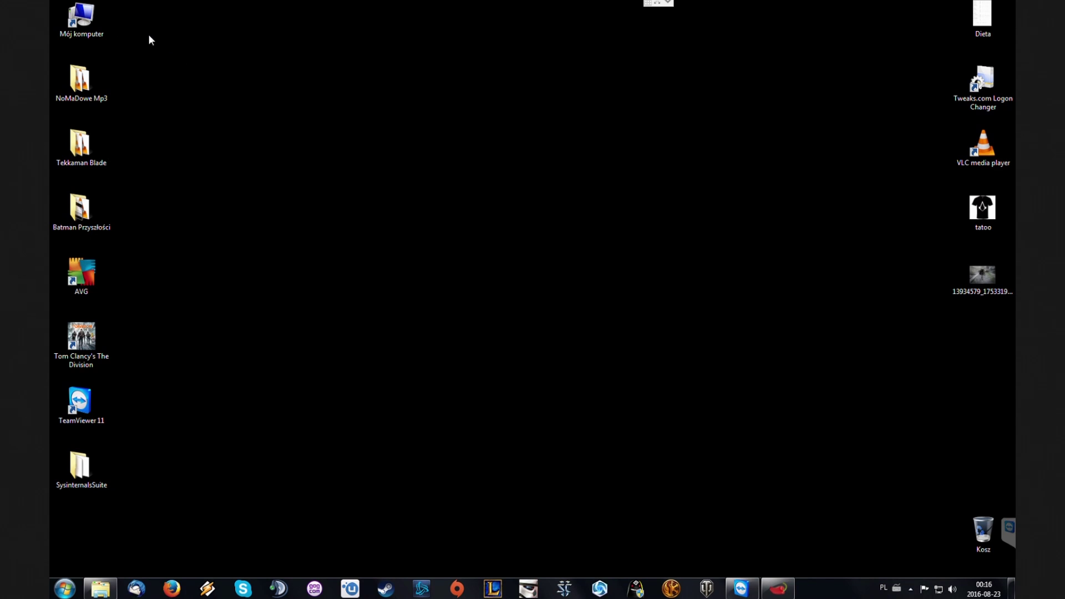
# - From Mój komputer, run the program from DVD drive I:
pyautogui.doubleClick(99, 20)
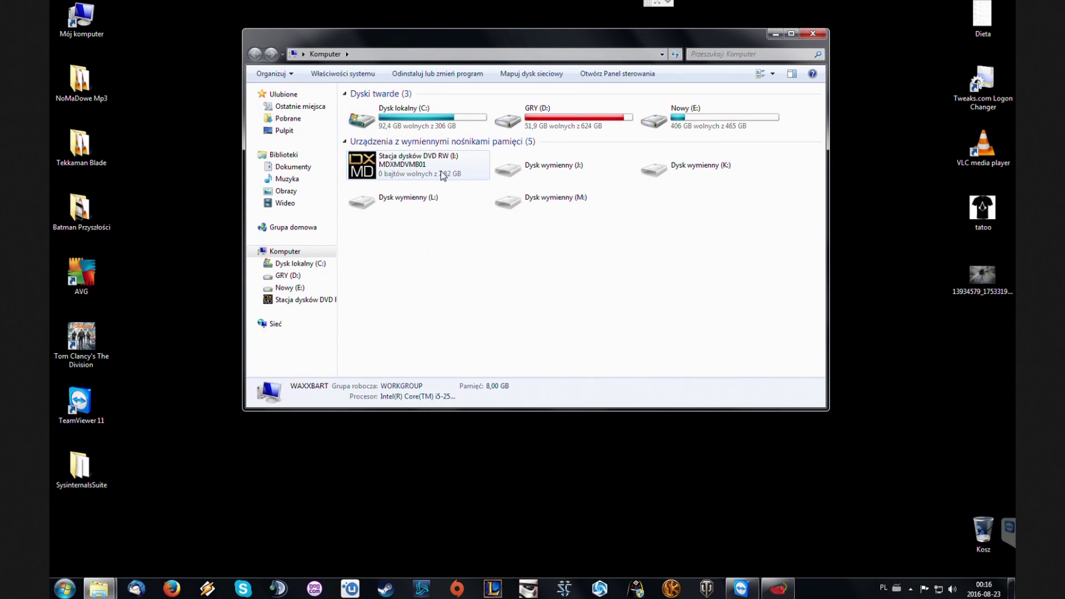
pyautogui.rightClick(442, 175)
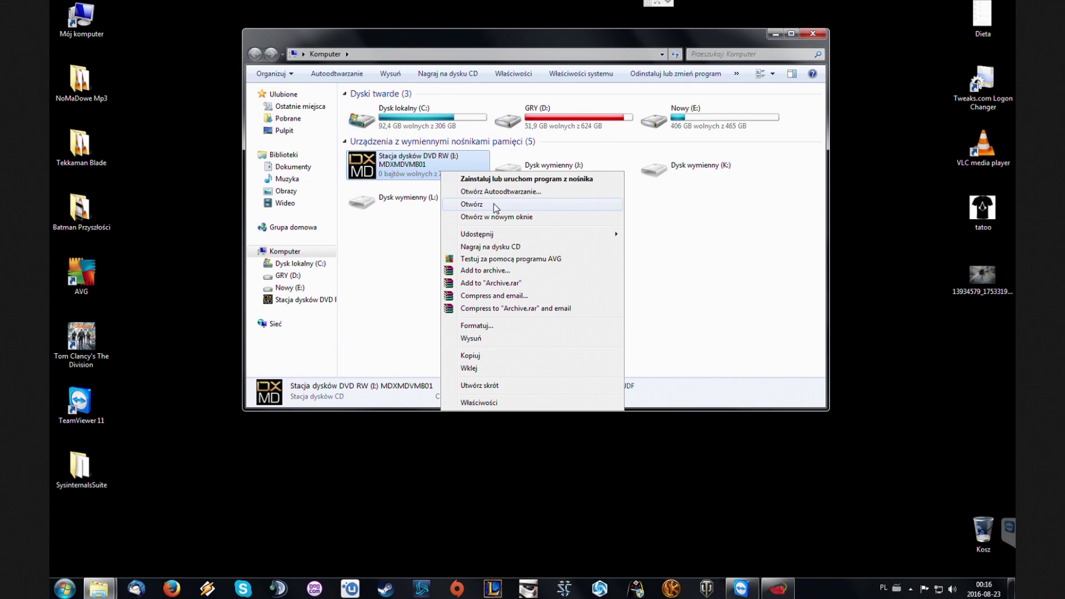
pyautogui.click(426, 167)
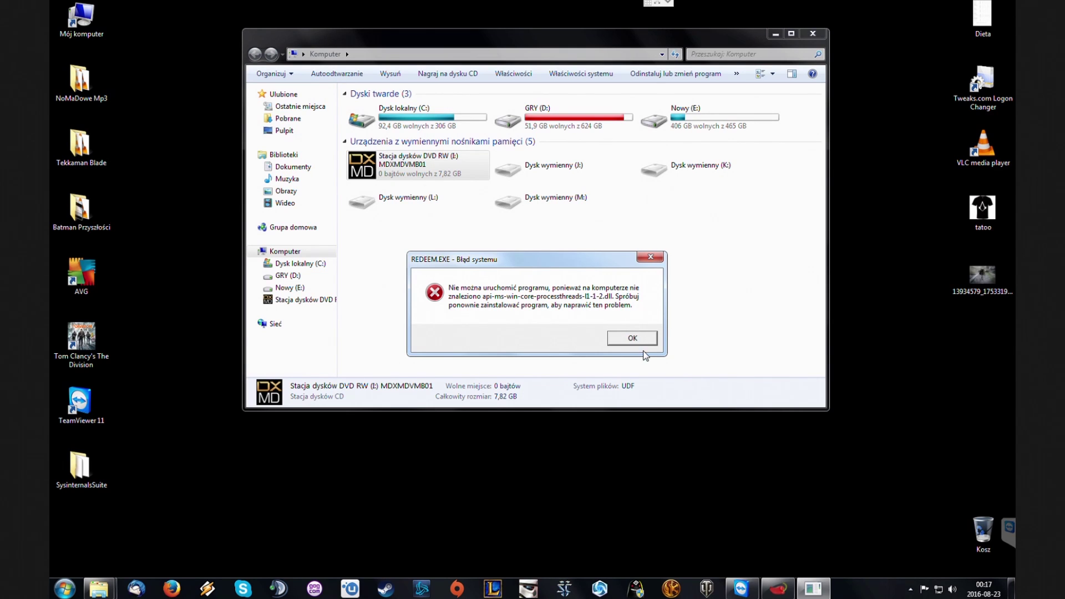
# - Dismiss the REDEEM.EXE missing-DLL error and open DVD drive I: to browse its files
pyautogui.click(620, 339)
pyautogui.rightClick(428, 171)
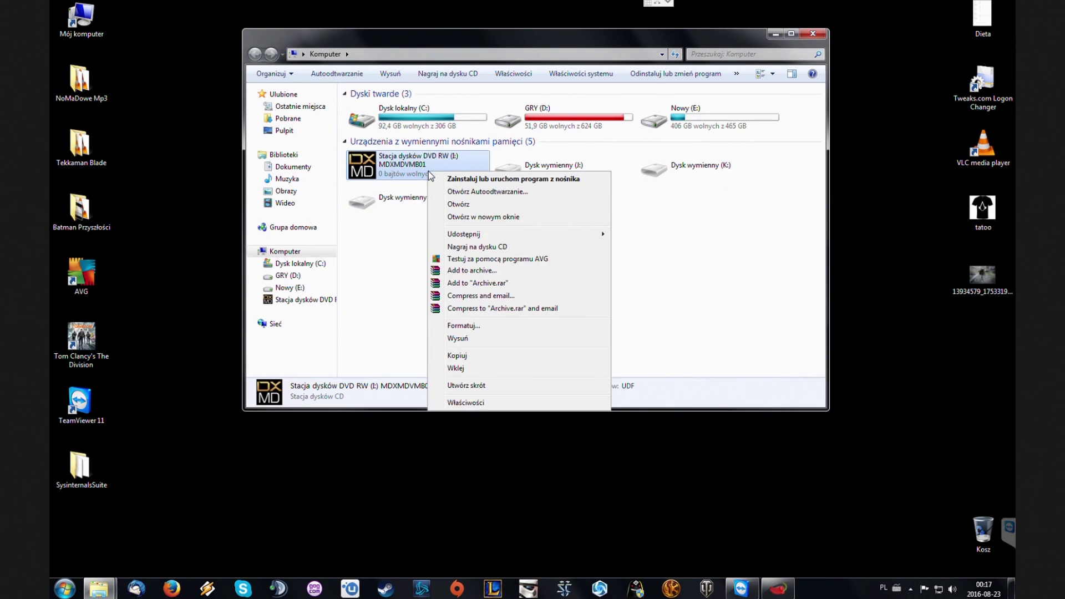
pyautogui.click(475, 205)
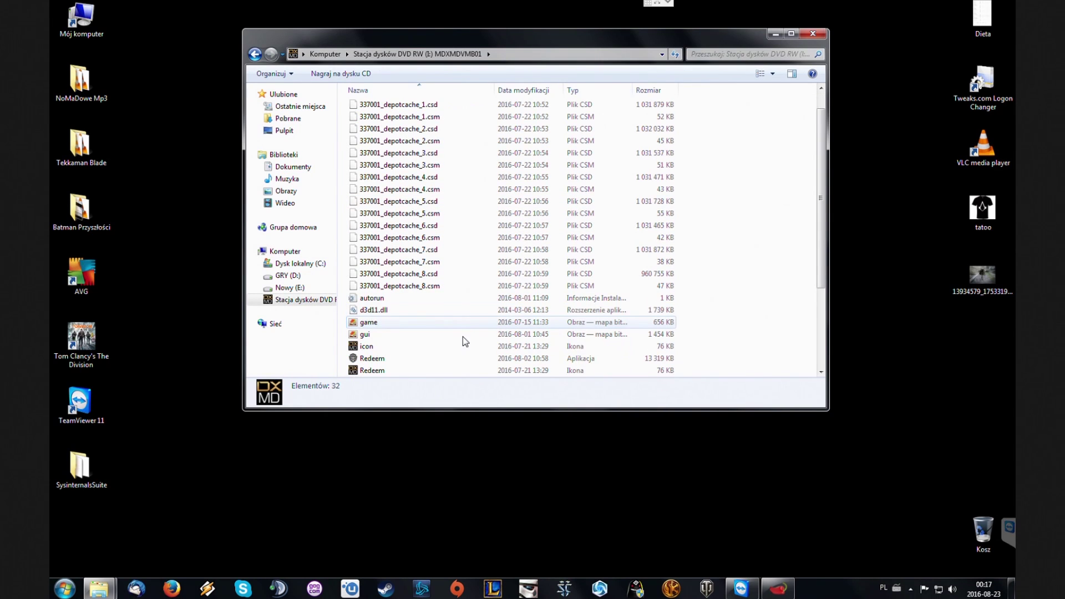
pyautogui.click(420, 310)
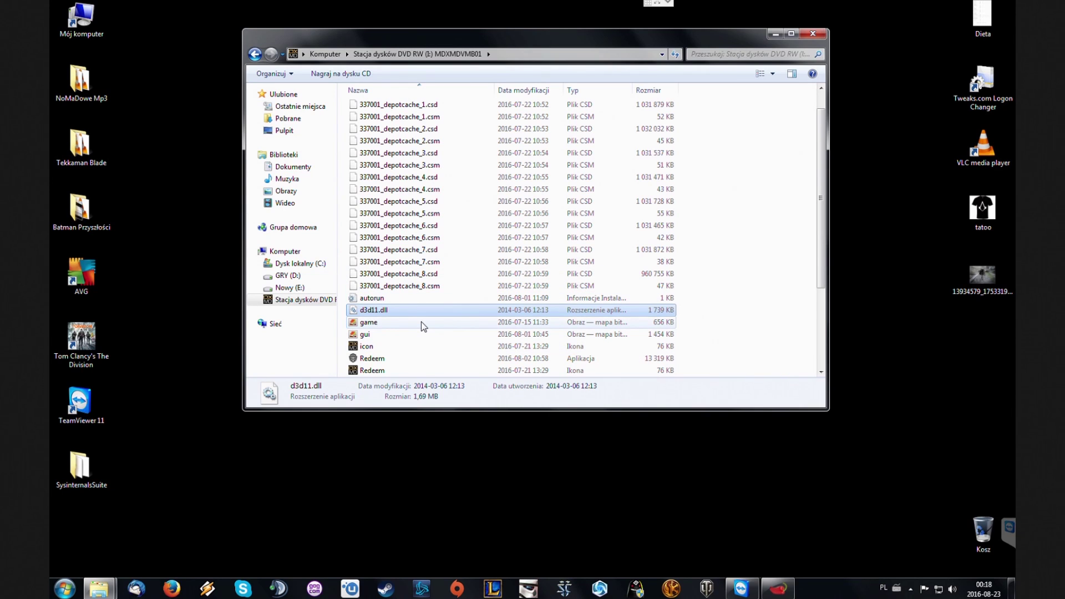
pyautogui.click(423, 324)
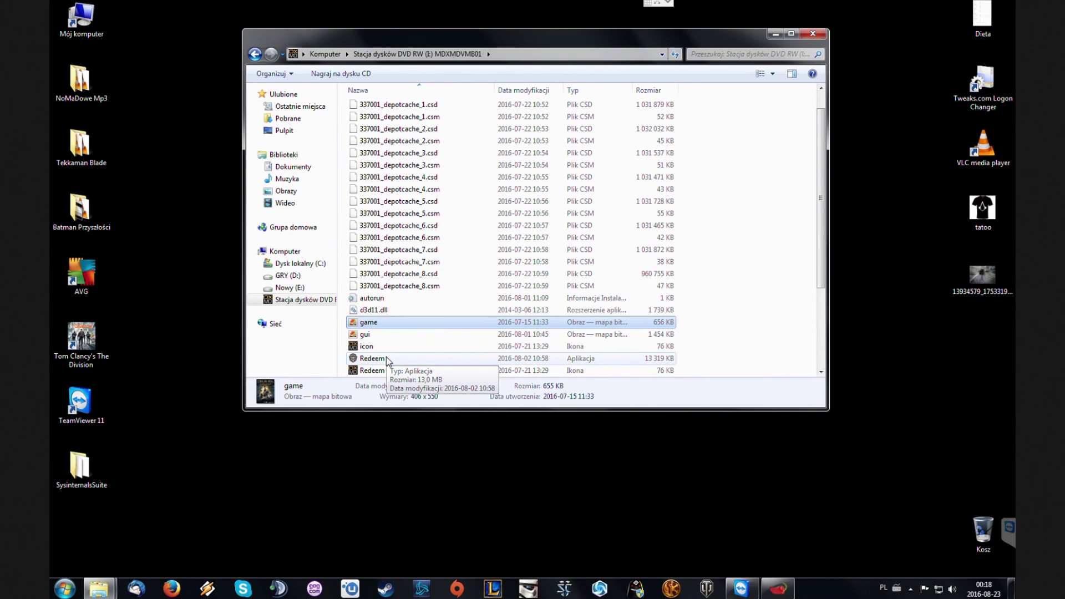
pyautogui.click(384, 310)
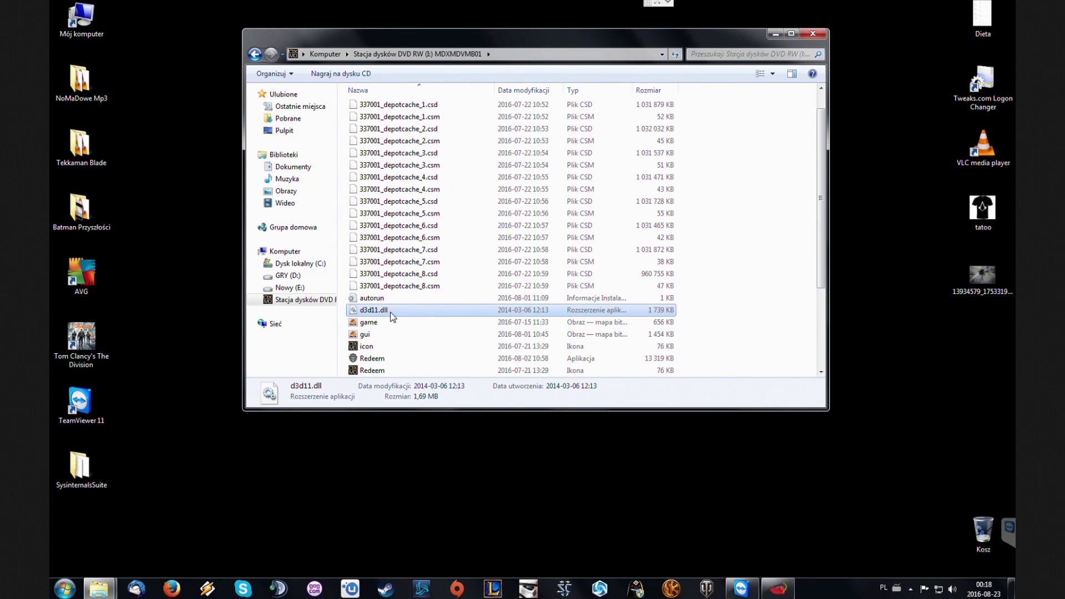
pyautogui.click(435, 358)
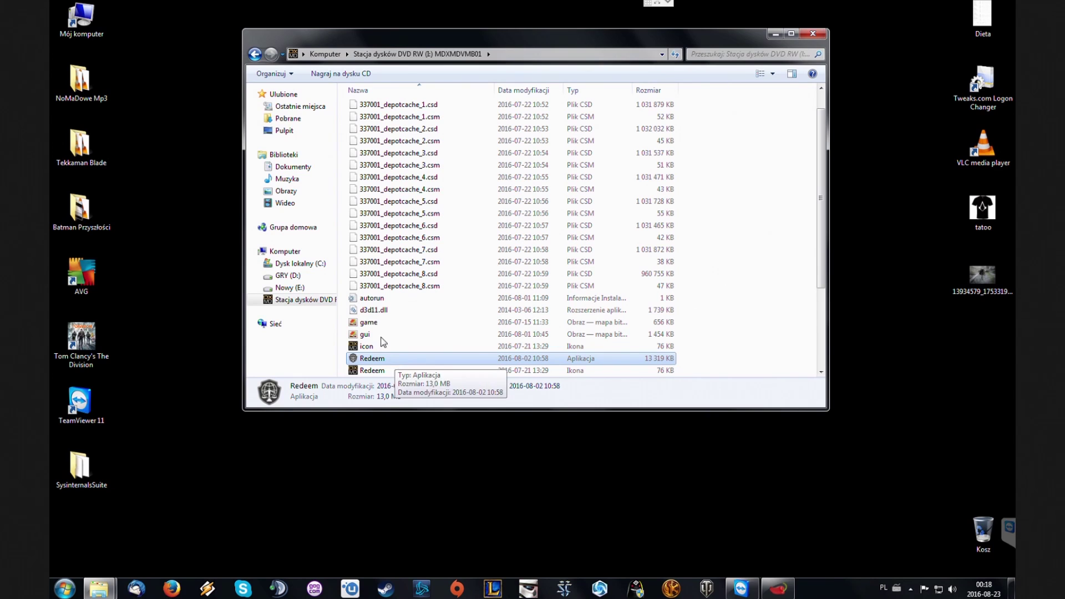
pyautogui.click(375, 313)
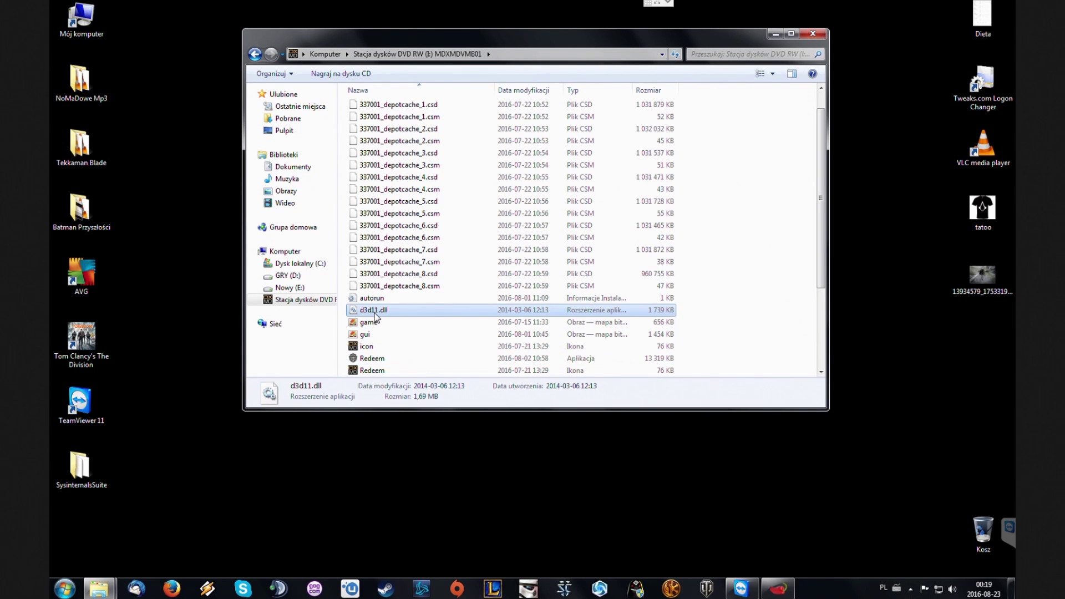
pyautogui.click(377, 359)
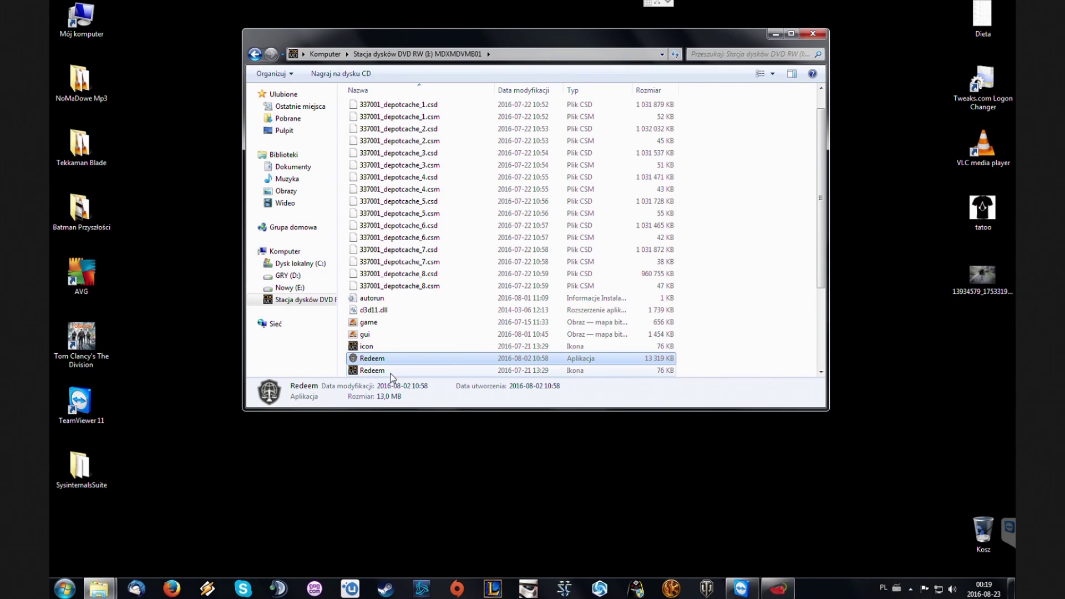
pyautogui.click(399, 329)
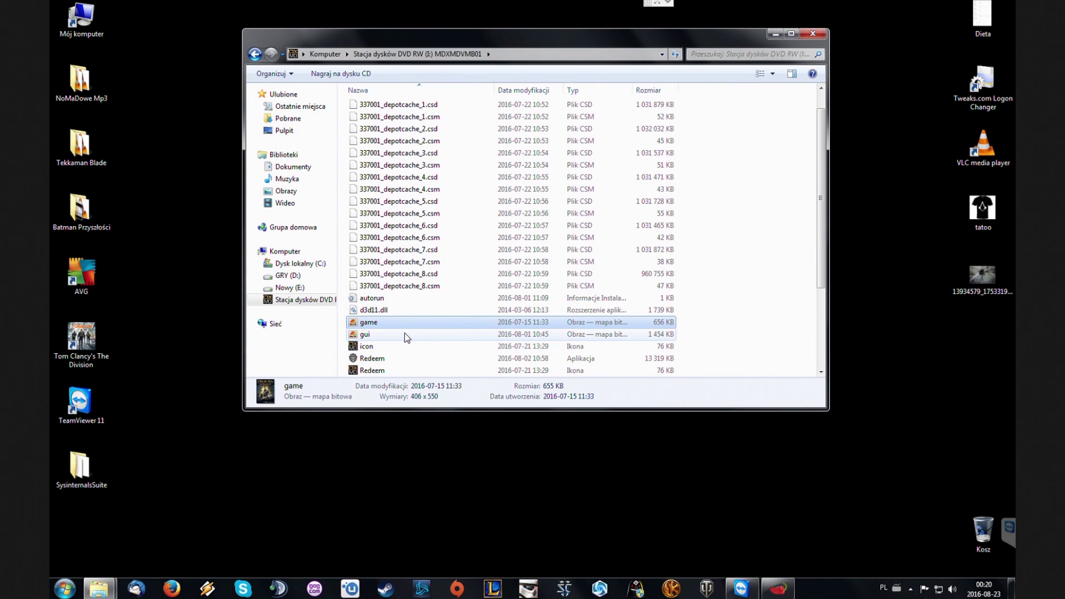
# - Clear the disc file selection and create a new desktop folder named rr
pyautogui.keyDown('shift'); pyautogui.click(405, 333); pyautogui.keyUp('shift')
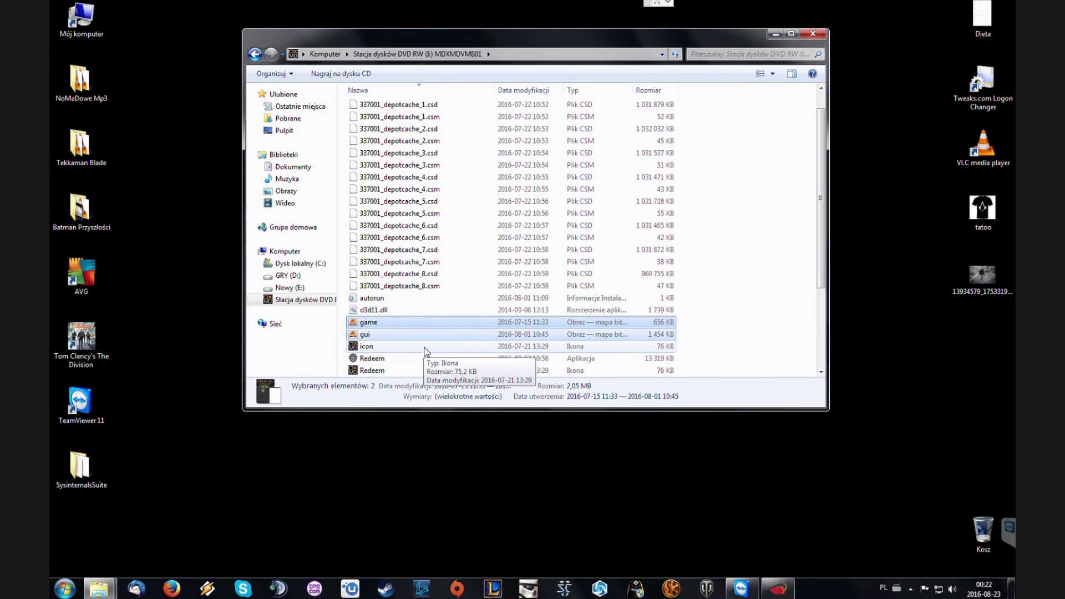
pyautogui.click(707, 321)
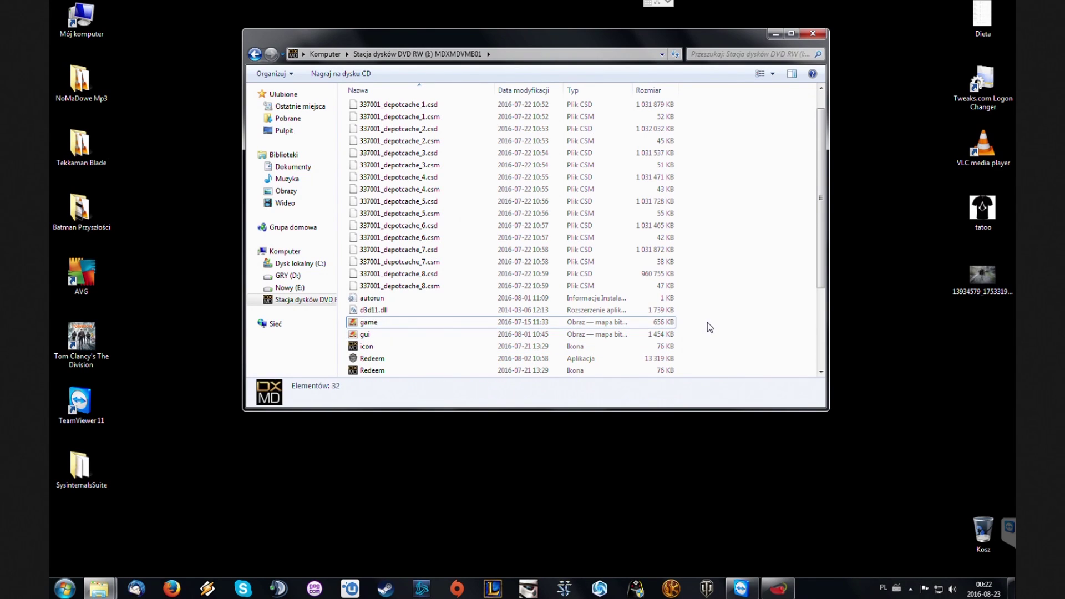
pyautogui.rightClick(174, 231)
pyautogui.moveTo(285, 341)
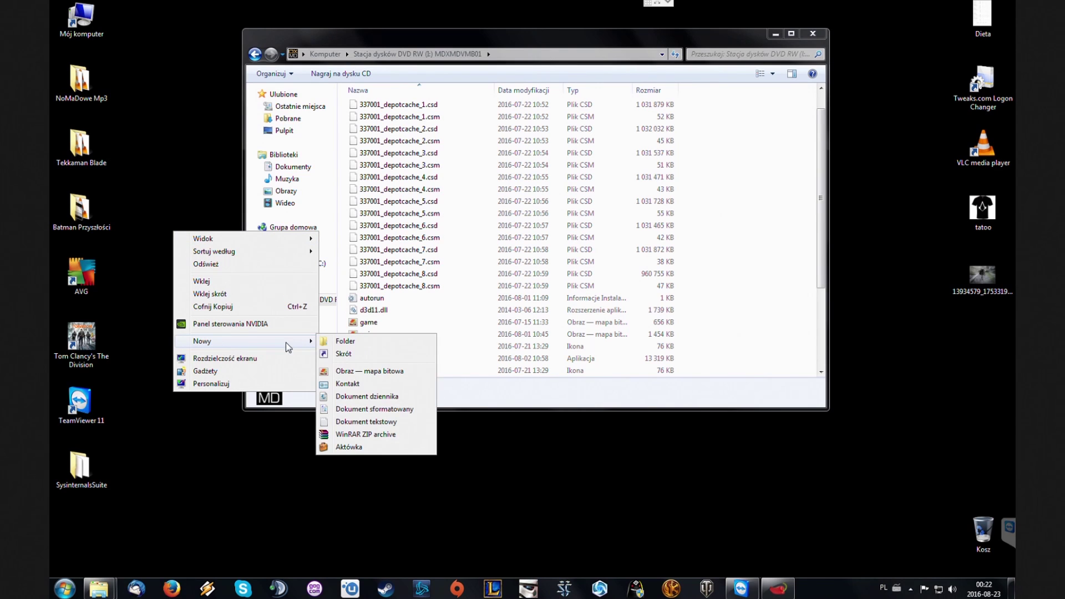
pyautogui.click(374, 341)
pyautogui.write('rr')
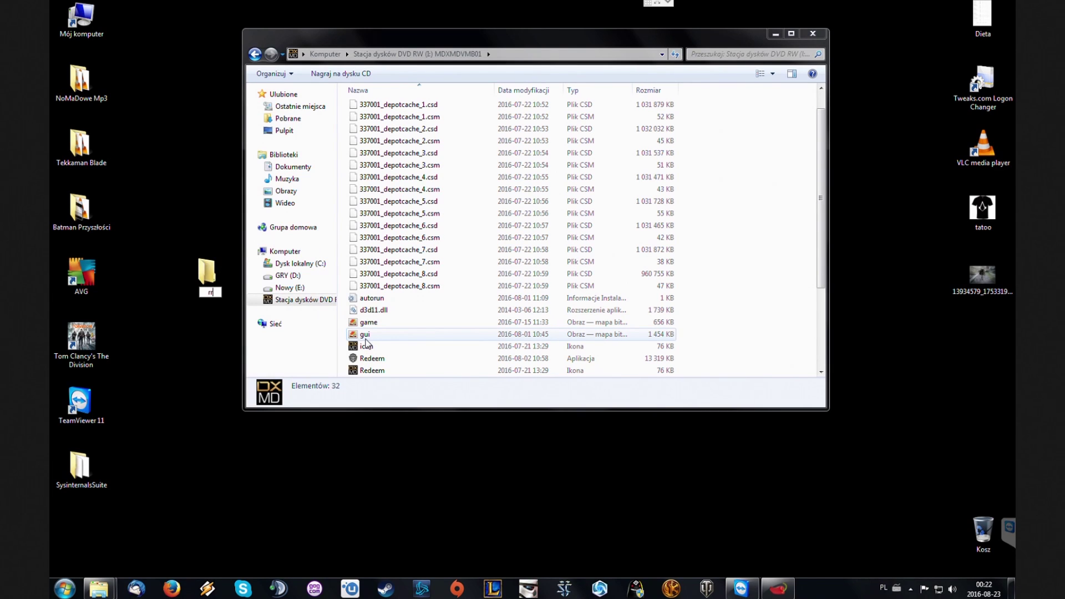
pyautogui.press('Return')
pyautogui.press('Return')
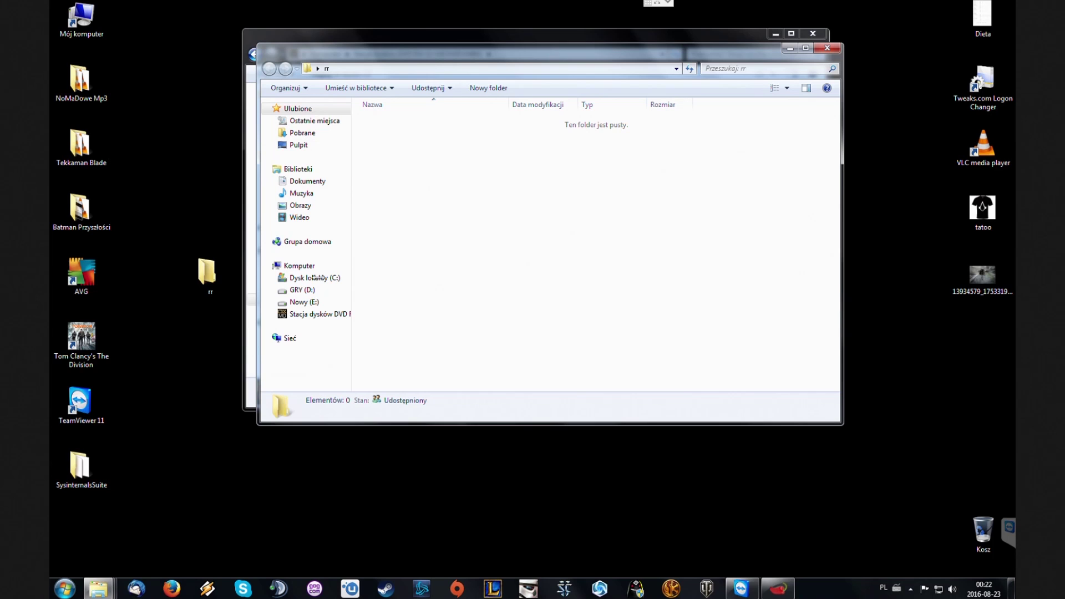
# - Place the disc and rr windows side by side and copy game and gui into rr
pyautogui.moveTo(347, 47); pyautogui.dragTo(732, 157)
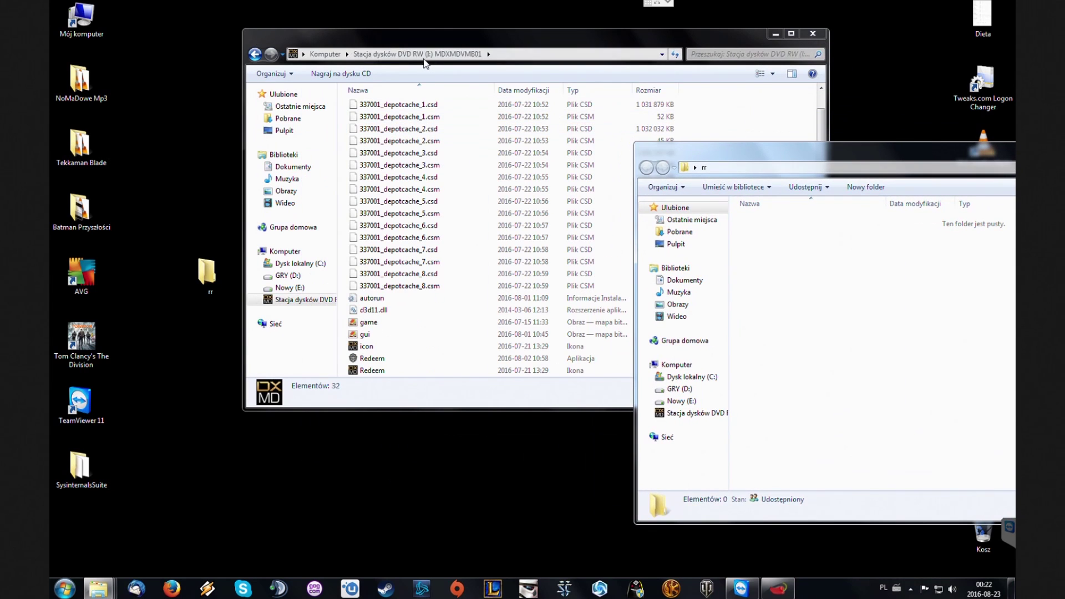
pyautogui.moveTo(387, 41); pyautogui.dragTo(216, 35)
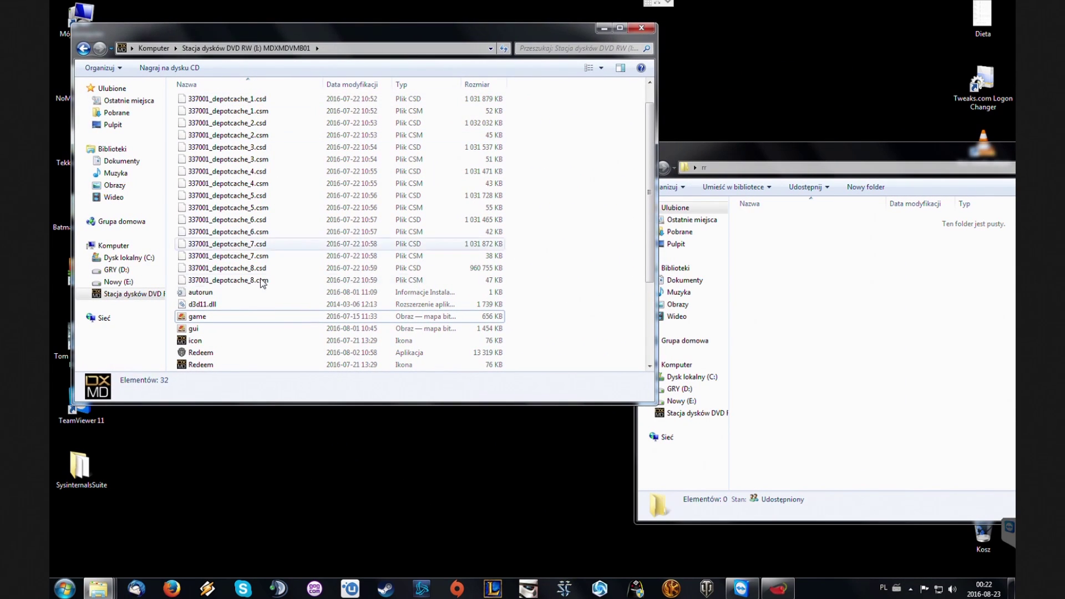
pyautogui.click(195, 319)
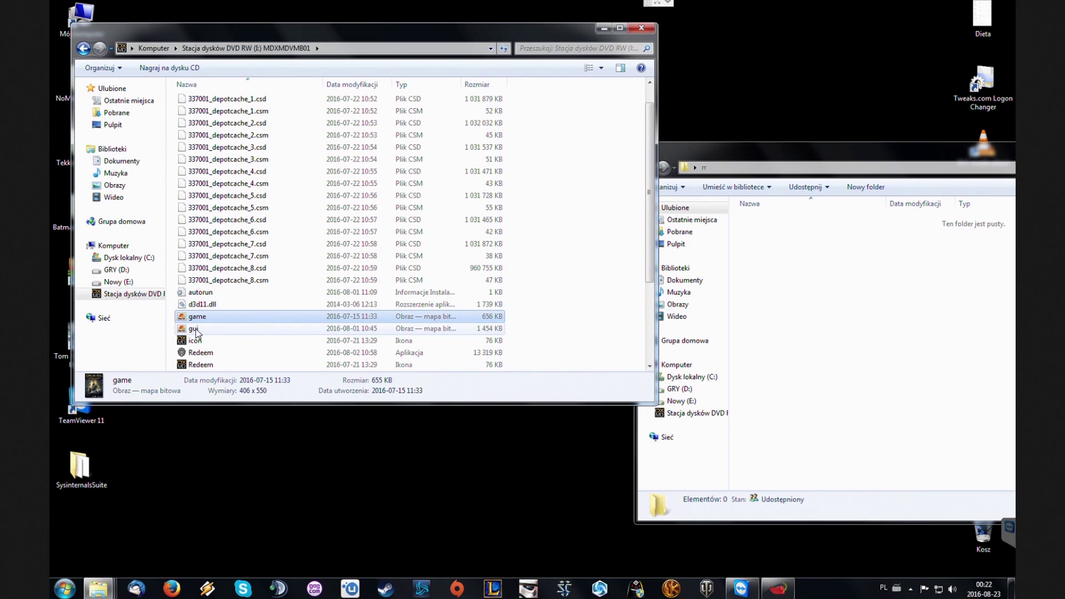
pyautogui.keyDown('shift'); pyautogui.click(197, 331); pyautogui.keyUp('shift')
pyautogui.moveTo(194, 329); pyautogui.dragTo(836, 265)
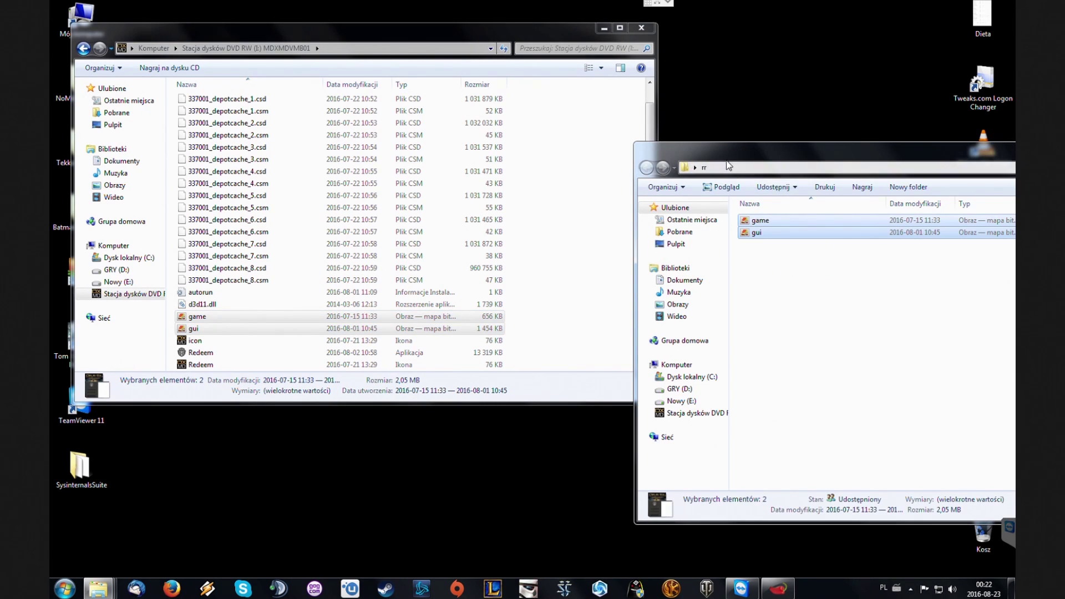
# - Copy the Redeem application from the disc into the rr folder
pyautogui.moveTo(717, 154); pyautogui.dragTo(614, 123)
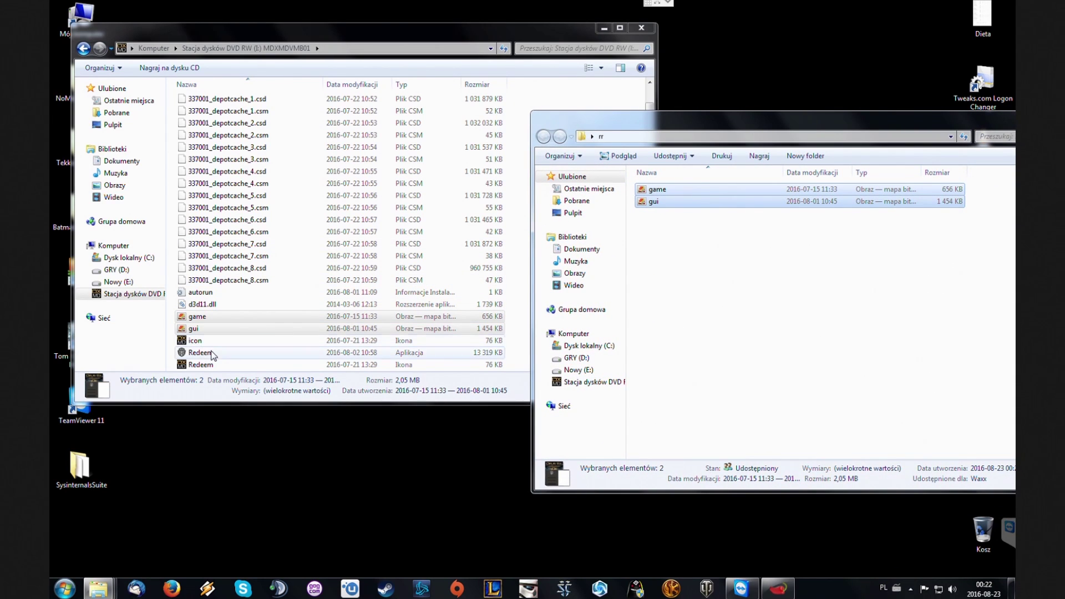
pyautogui.moveTo(202, 351); pyautogui.dragTo(679, 283)
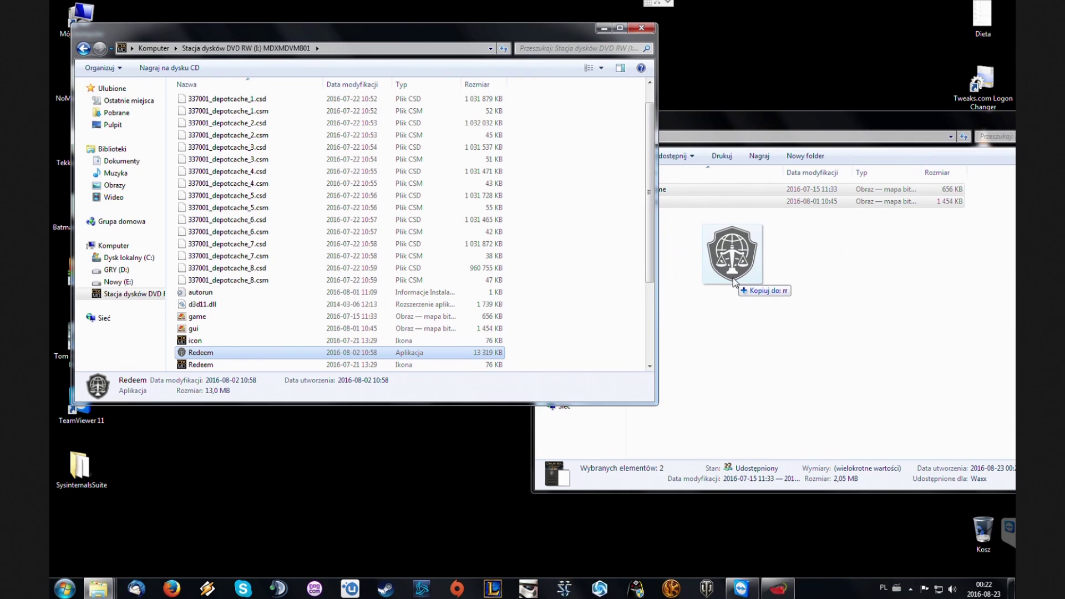
pyautogui.moveTo(733, 281); pyautogui.dragTo(734, 282)
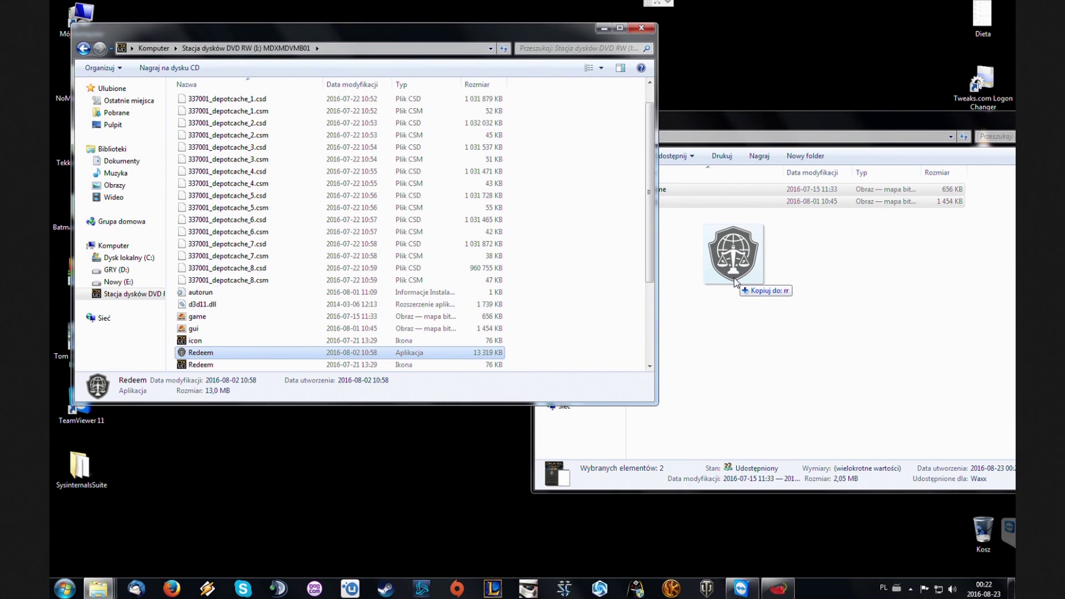
pyautogui.moveTo(735, 282); pyautogui.dragTo(734, 281)
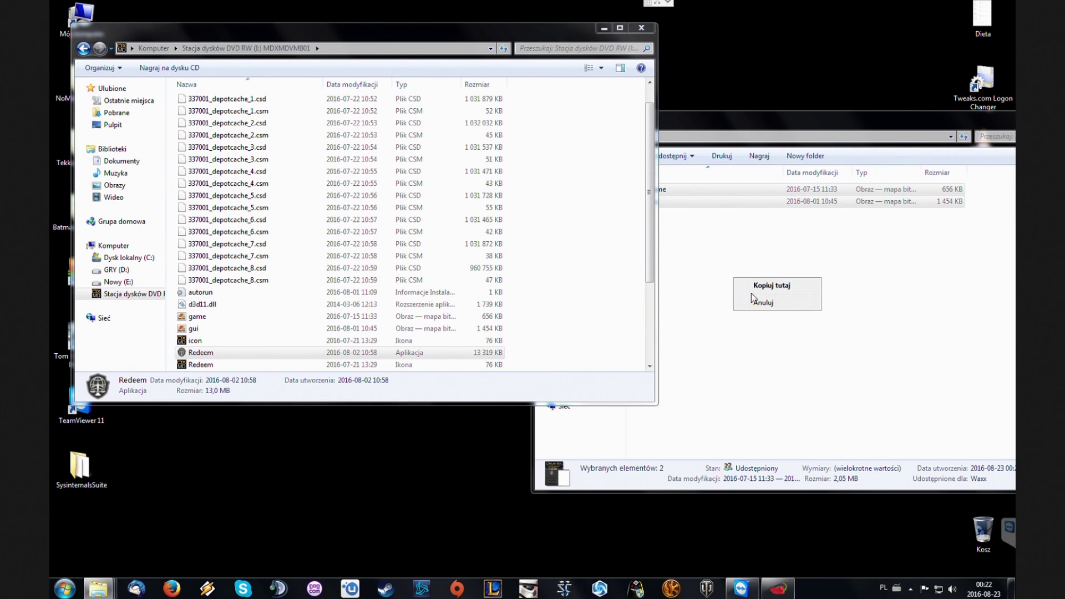
pyautogui.click(767, 288)
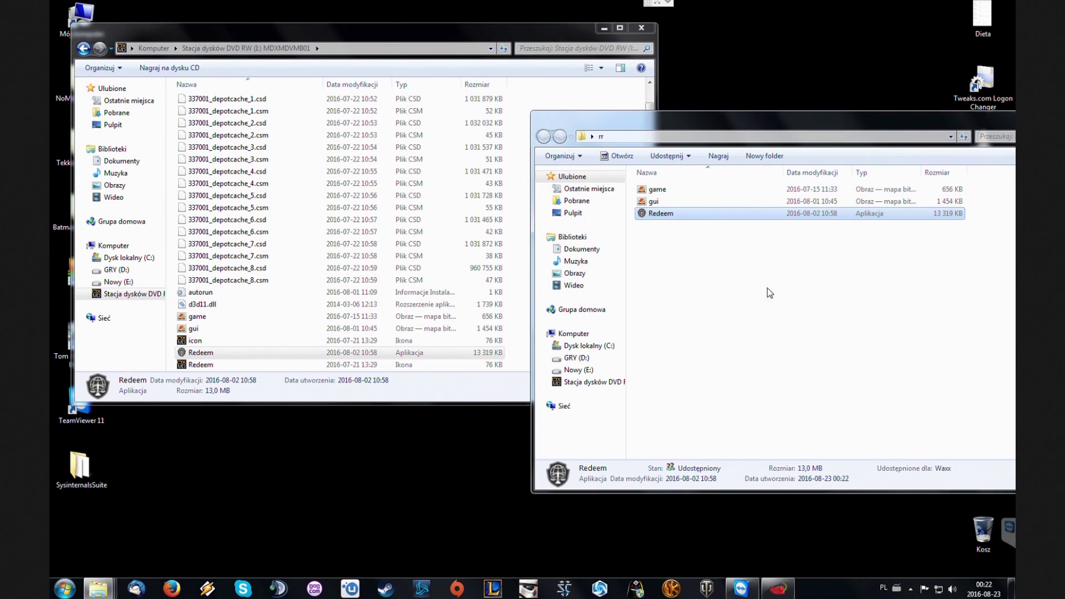
# - Copy the Redeem config file from the disc into the rr folder
pyautogui.click(275, 365)
pyautogui.scroll(-2, 275, 355)
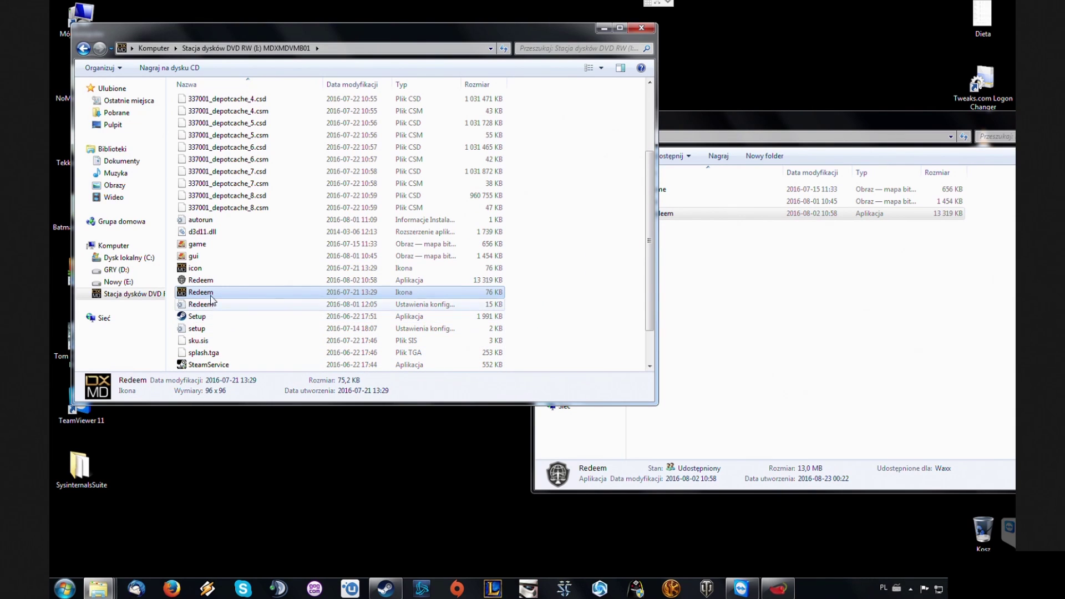
pyautogui.click(221, 305)
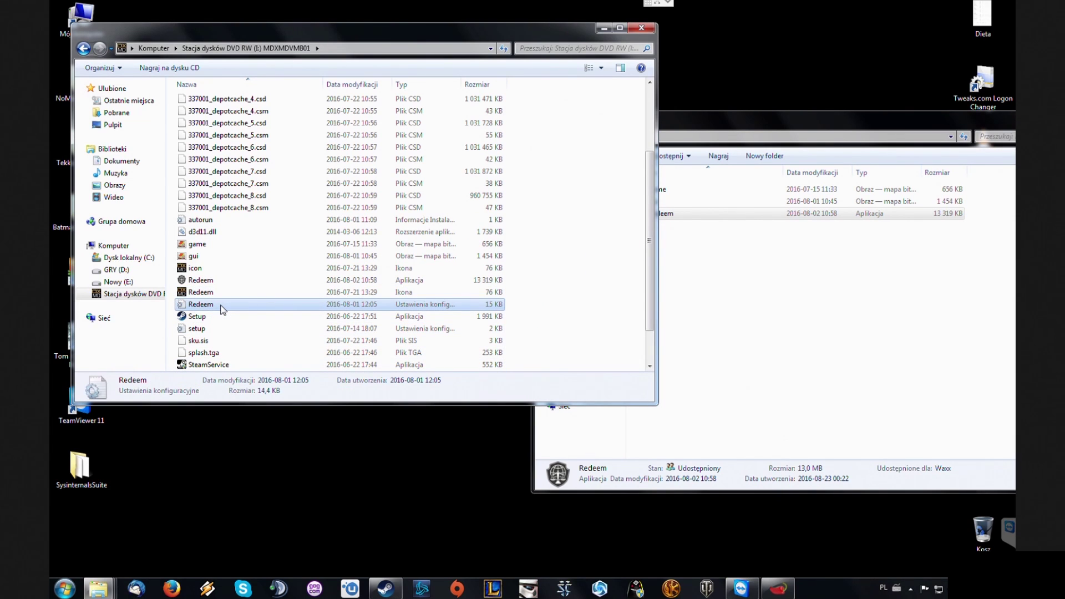
pyautogui.moveTo(223, 310); pyautogui.dragTo(727, 280)
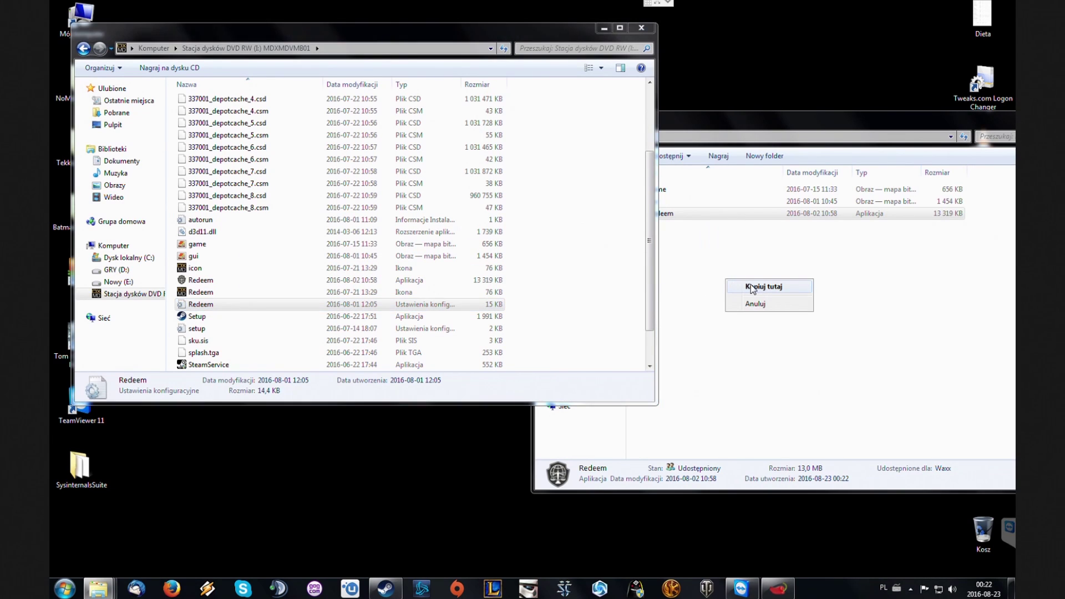
pyautogui.click(752, 287)
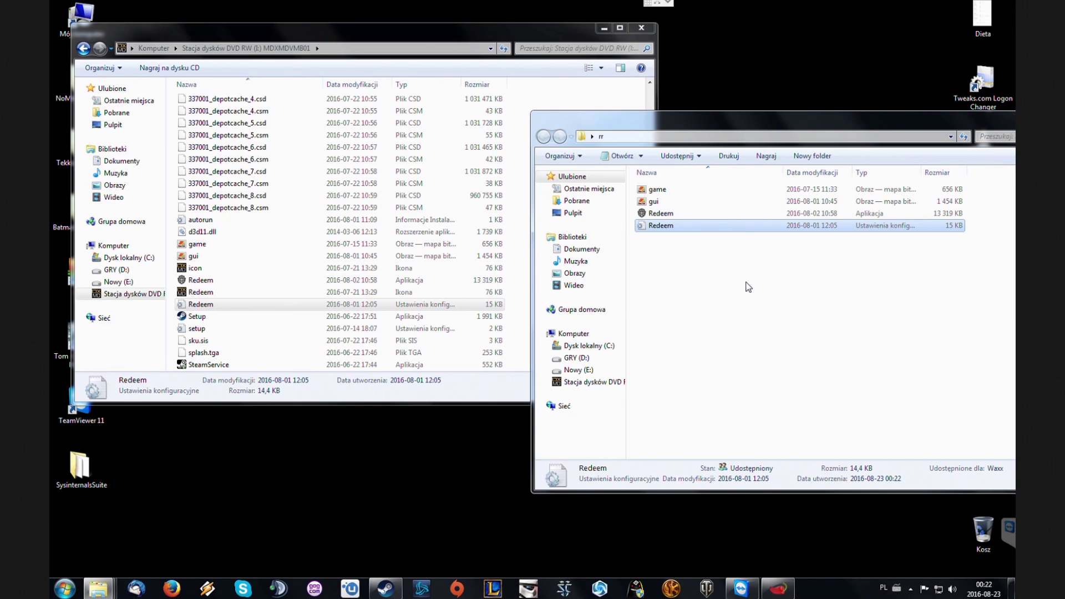
pyautogui.doubleClick(680, 214)
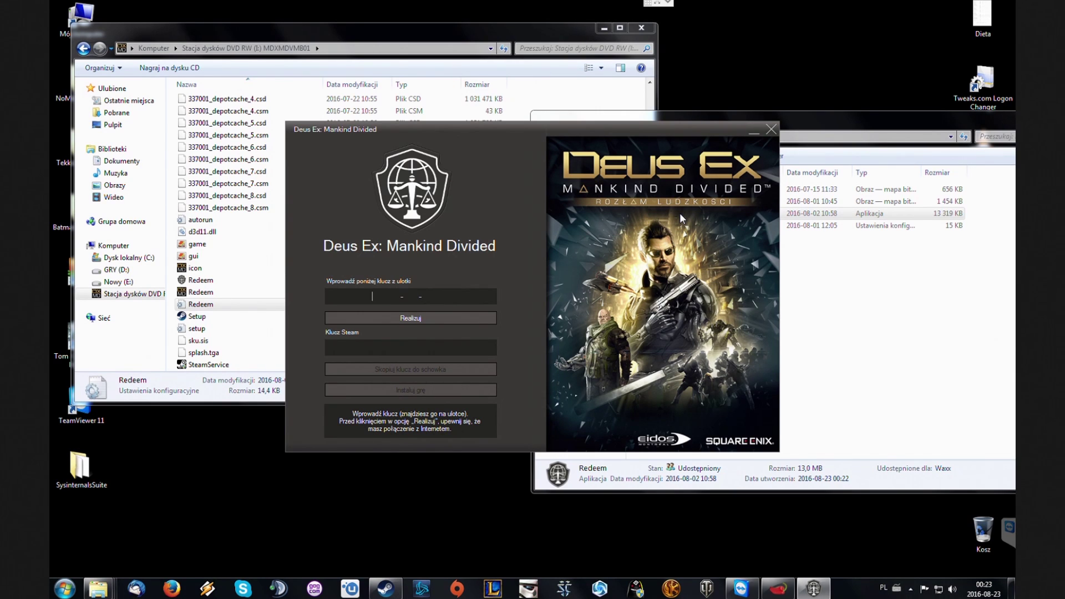
pyautogui.click(771, 129)
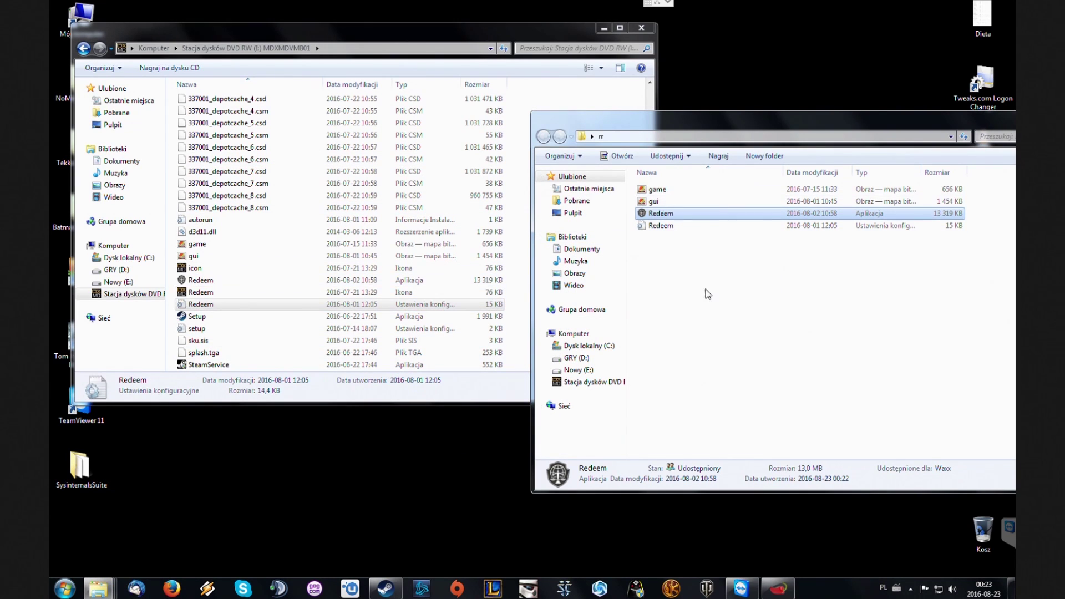
pyautogui.click(746, 275)
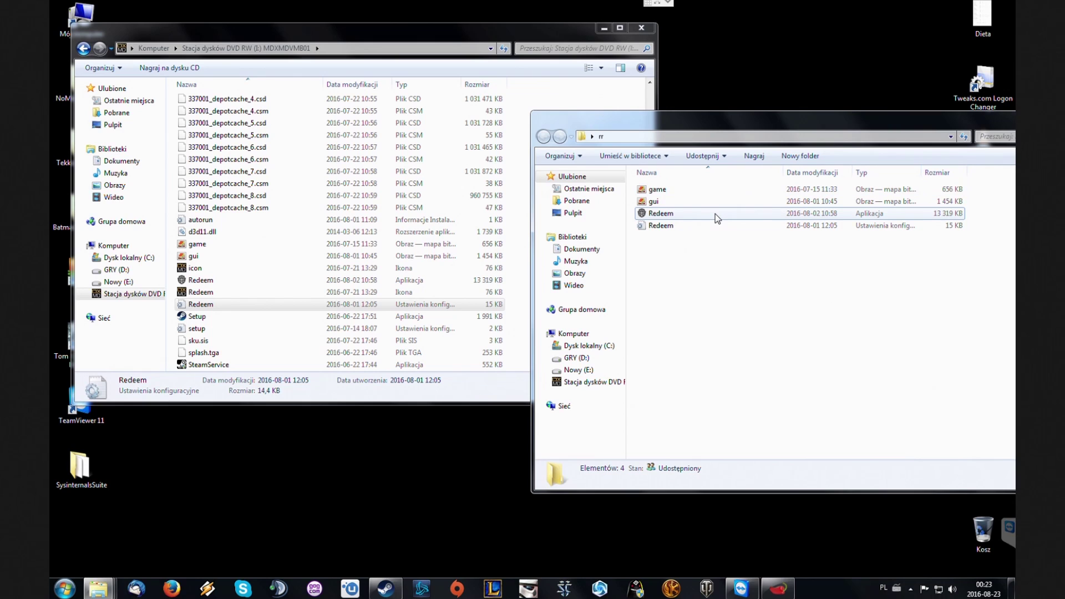
pyautogui.moveTo(714, 214)
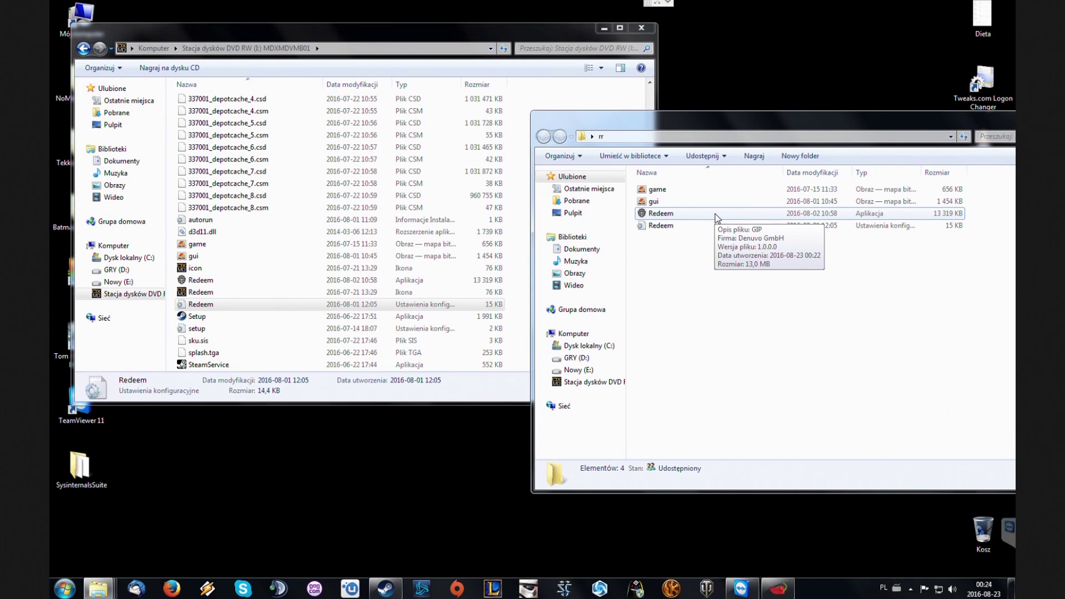
pyautogui.click(714, 214)
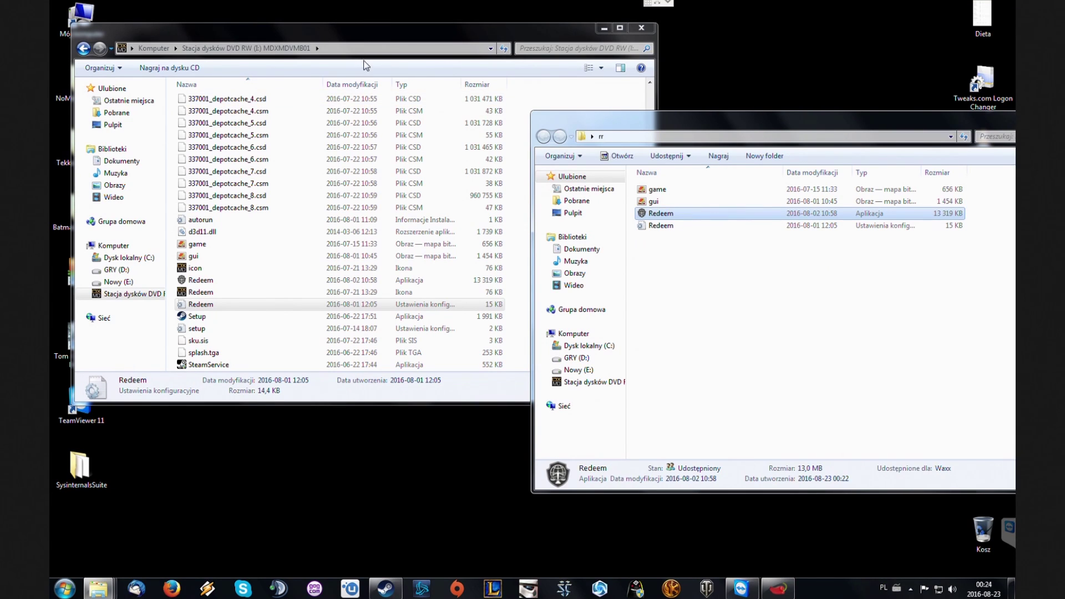
pyautogui.click(349, 48)
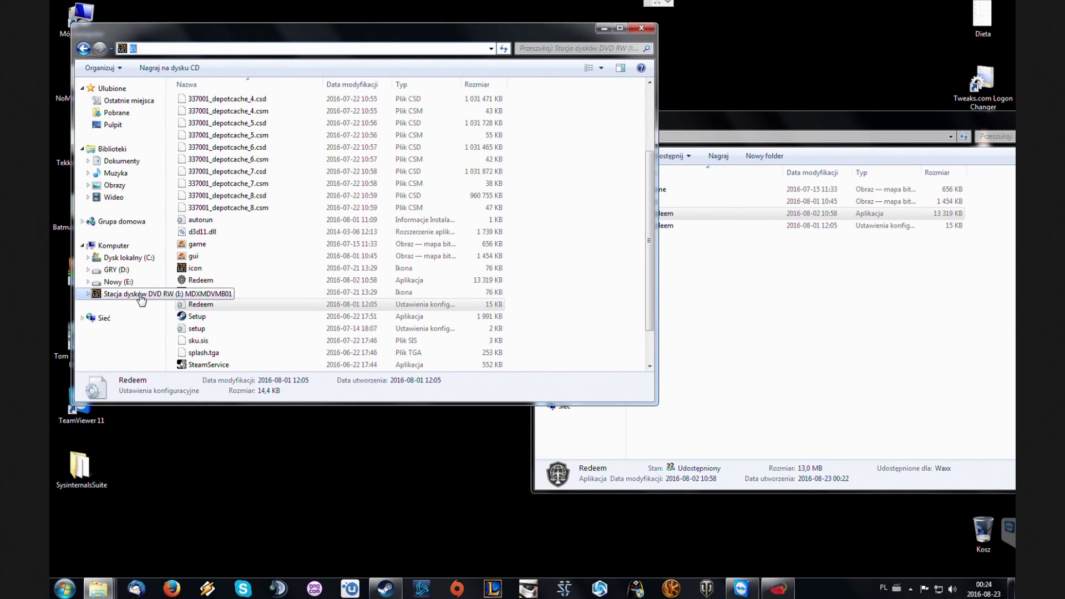
pyautogui.click(776, 278)
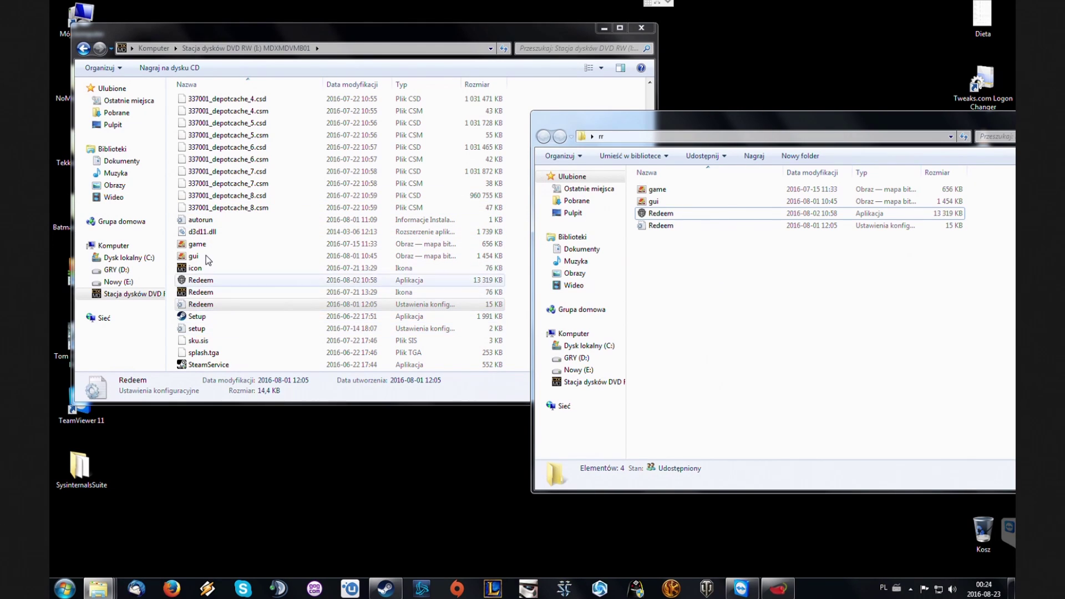
pyautogui.click(212, 235)
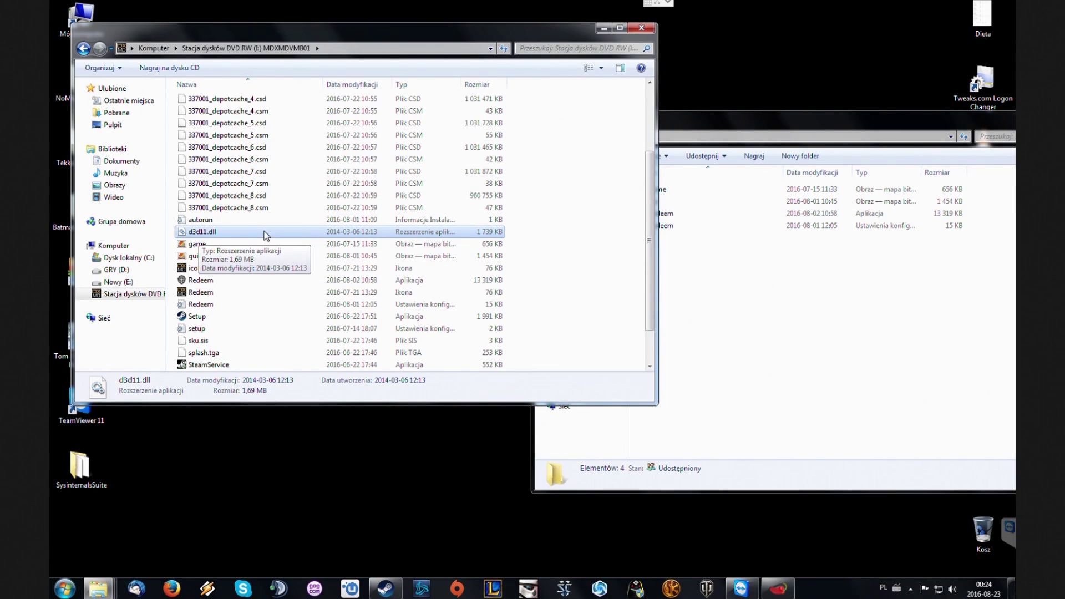
pyautogui.click(769, 244)
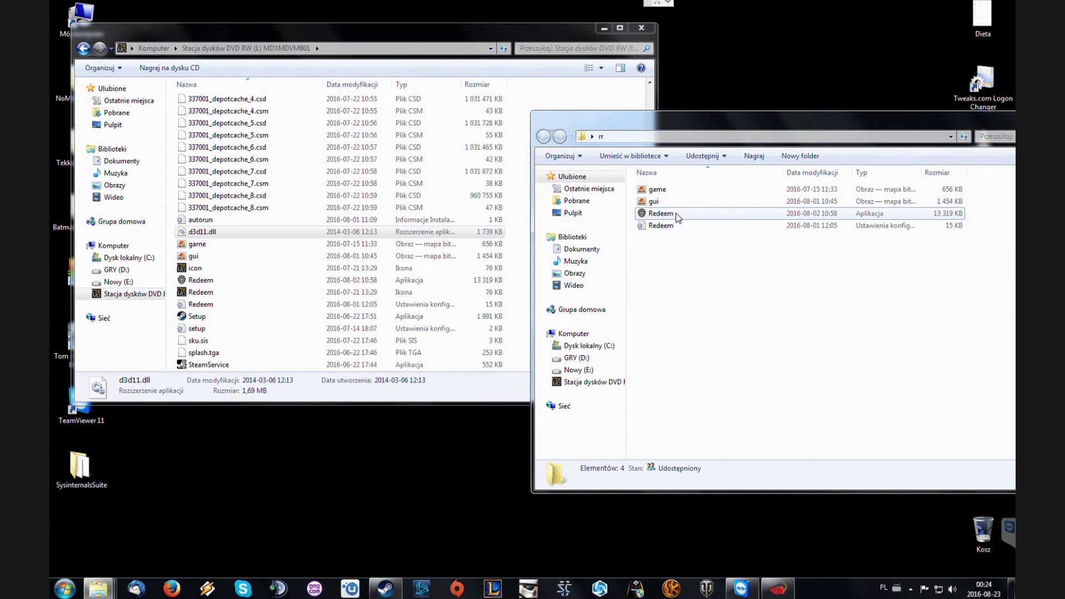
pyautogui.click(677, 214)
pyautogui.moveTo(677, 214)
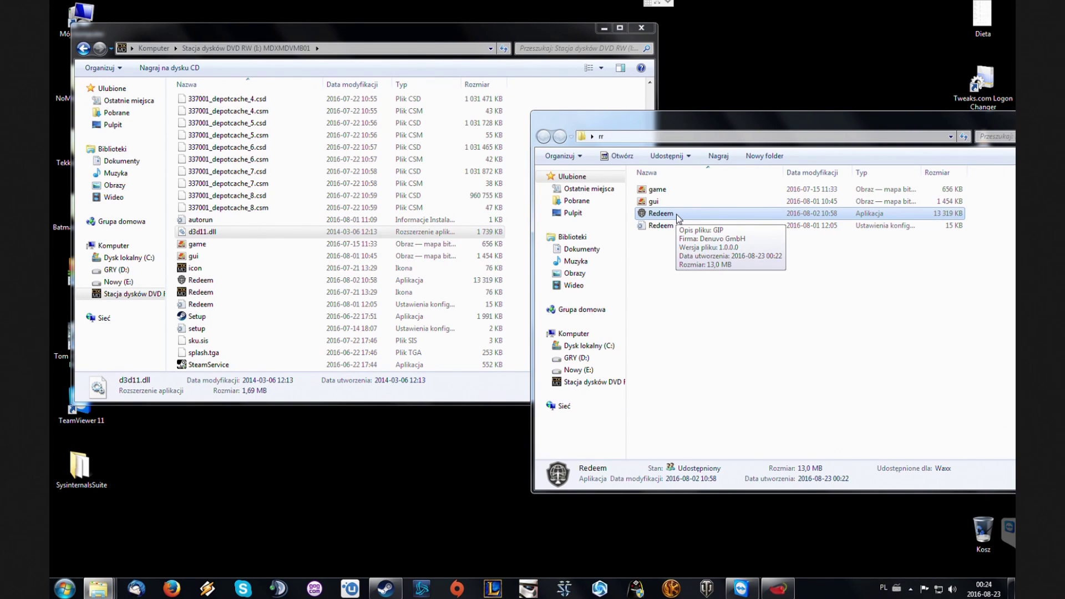
# - Create a shortcut to Redeem.exe in the rr folder
pyautogui.moveTo(676, 214); pyautogui.dragTo(703, 268)
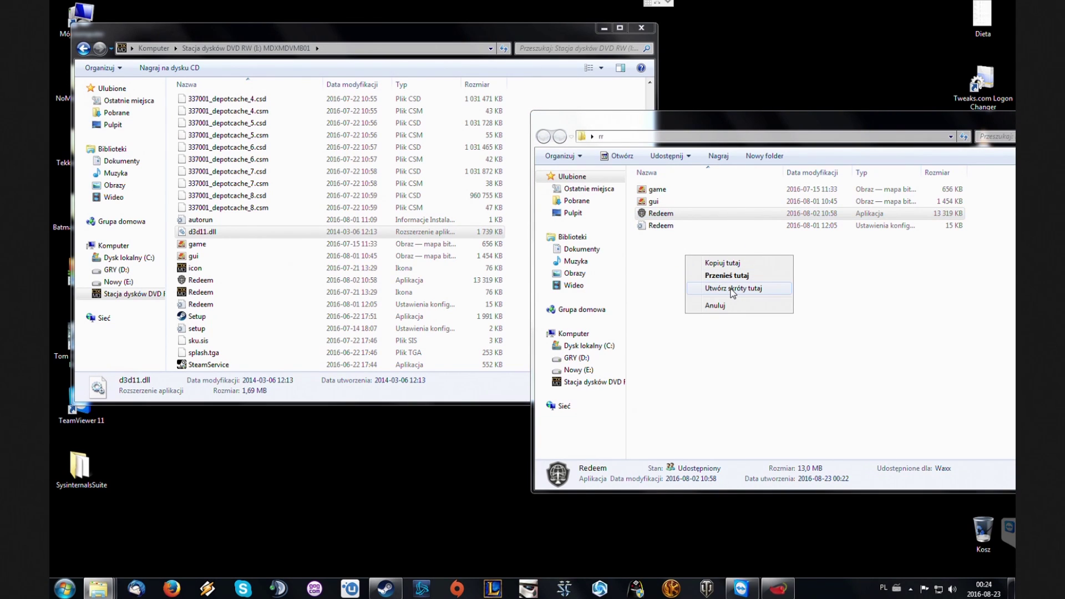
pyautogui.click(733, 289)
pyautogui.press('Menu')
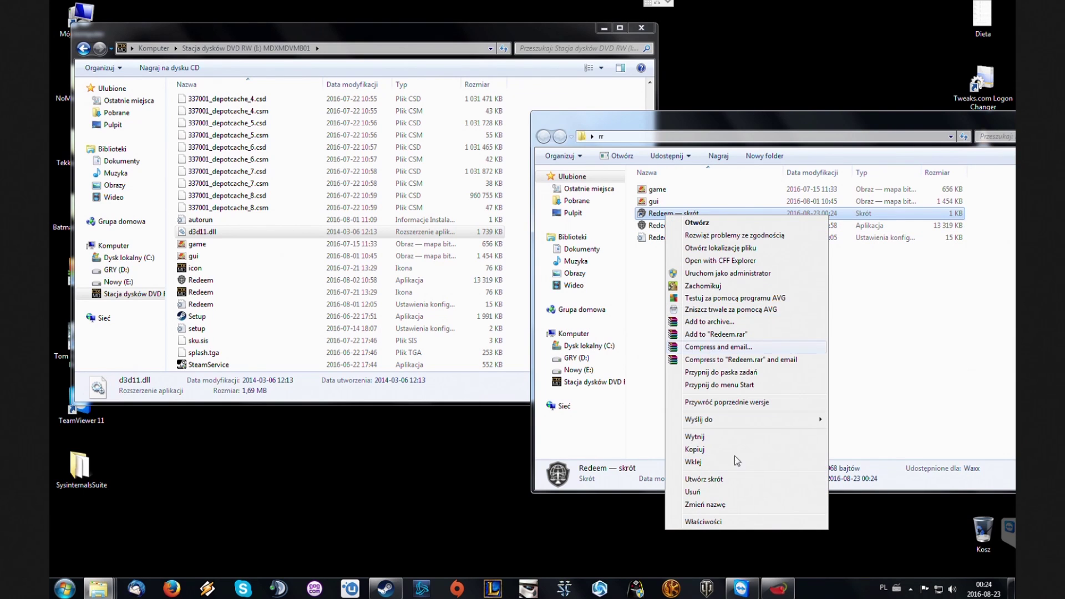
pyautogui.click(728, 521)
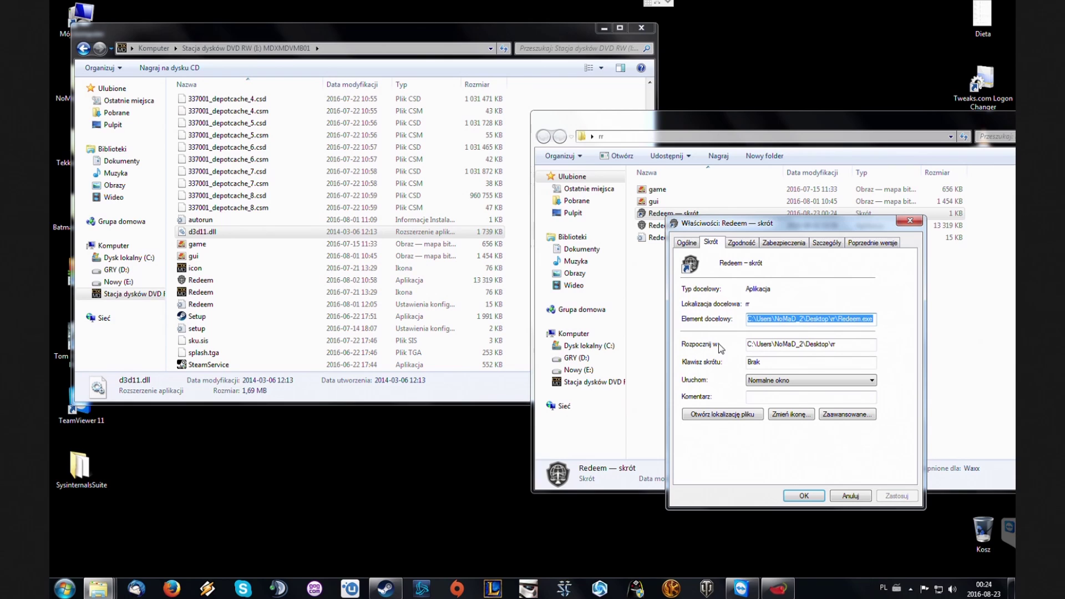
# - Set the Redeem shortcut's Start in location to I:\ and apply the change
pyautogui.moveTo(840, 345); pyautogui.dragTo(720, 337)
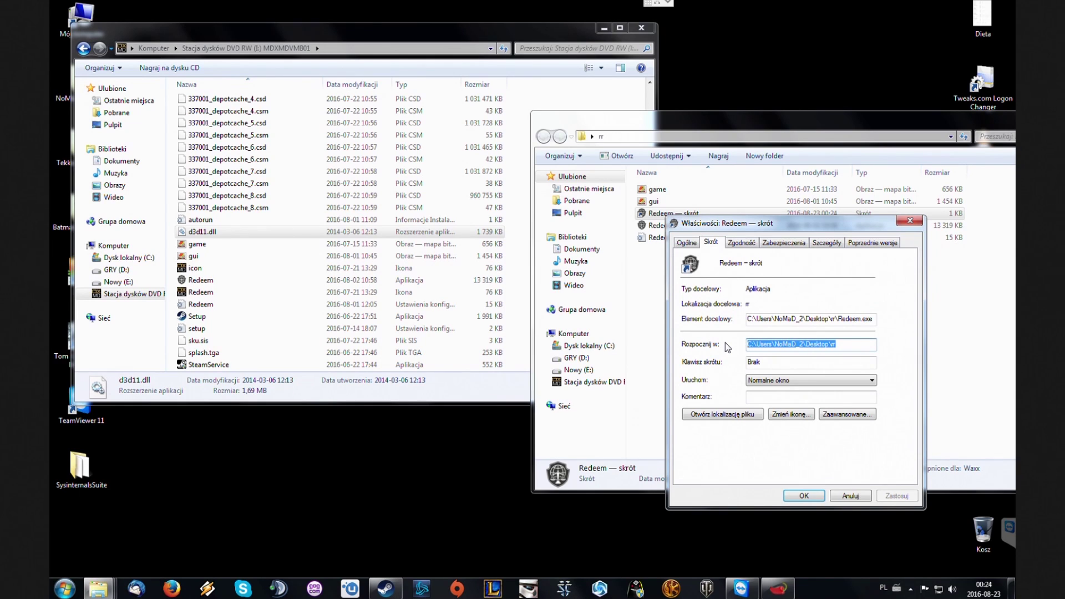
pyautogui.click(358, 48)
pyautogui.click(358, 47)
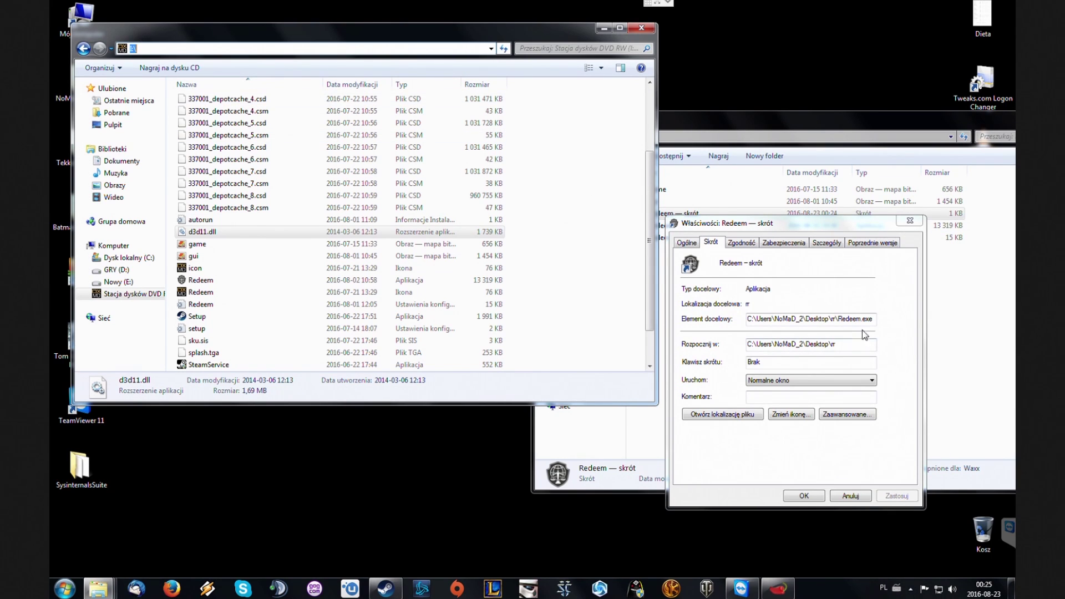
pyautogui.doubleClick(865, 347)
pyautogui.press('BackSpace')
pyautogui.click(864, 347)
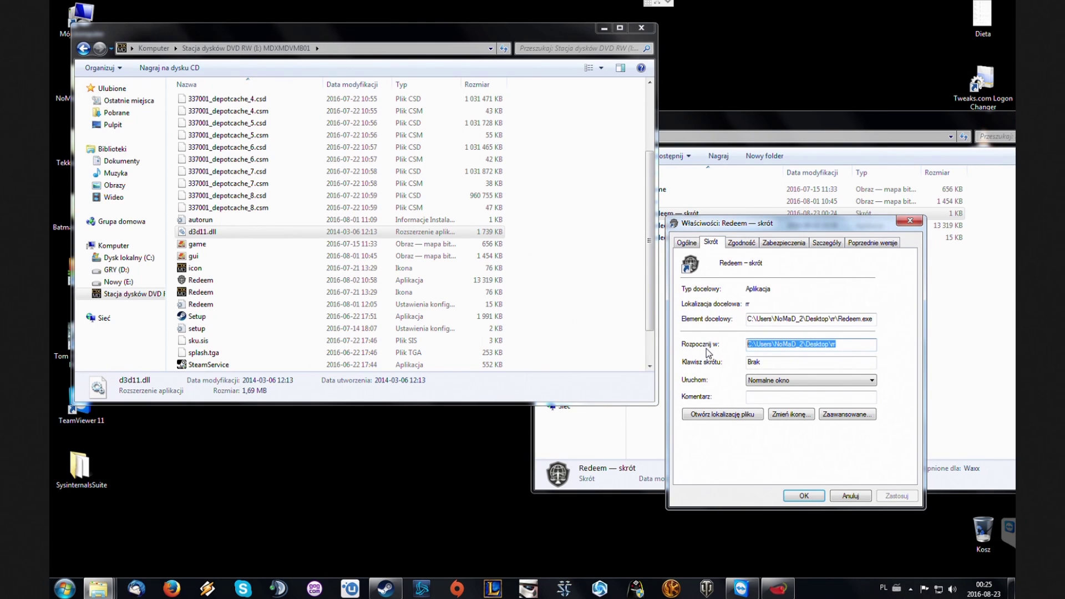
pyautogui.write('I:\\')
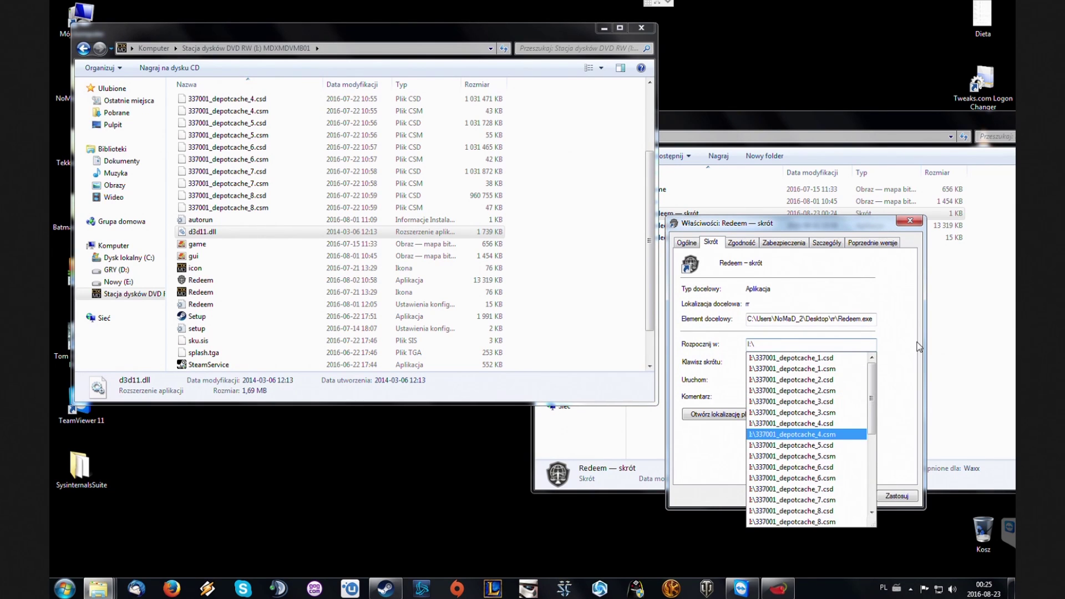
pyautogui.click(905, 355)
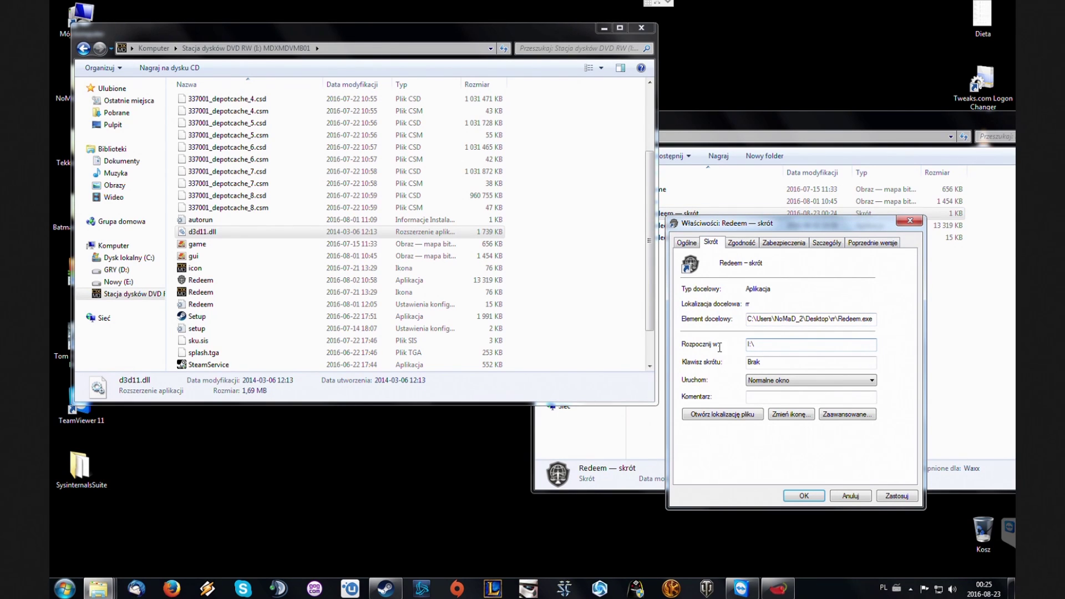
pyautogui.click(897, 496)
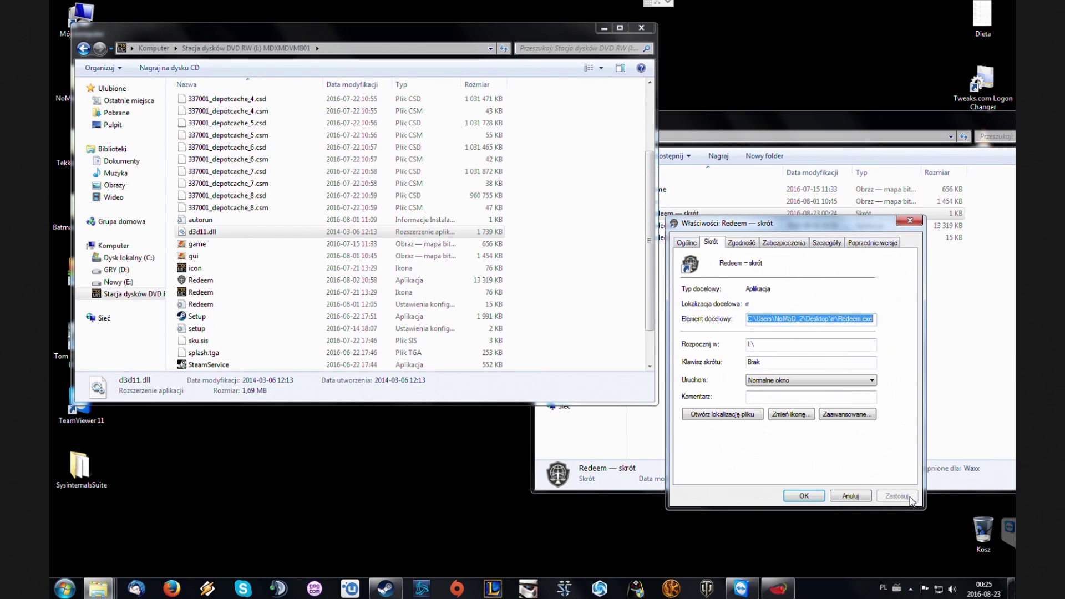
pyautogui.click(804, 495)
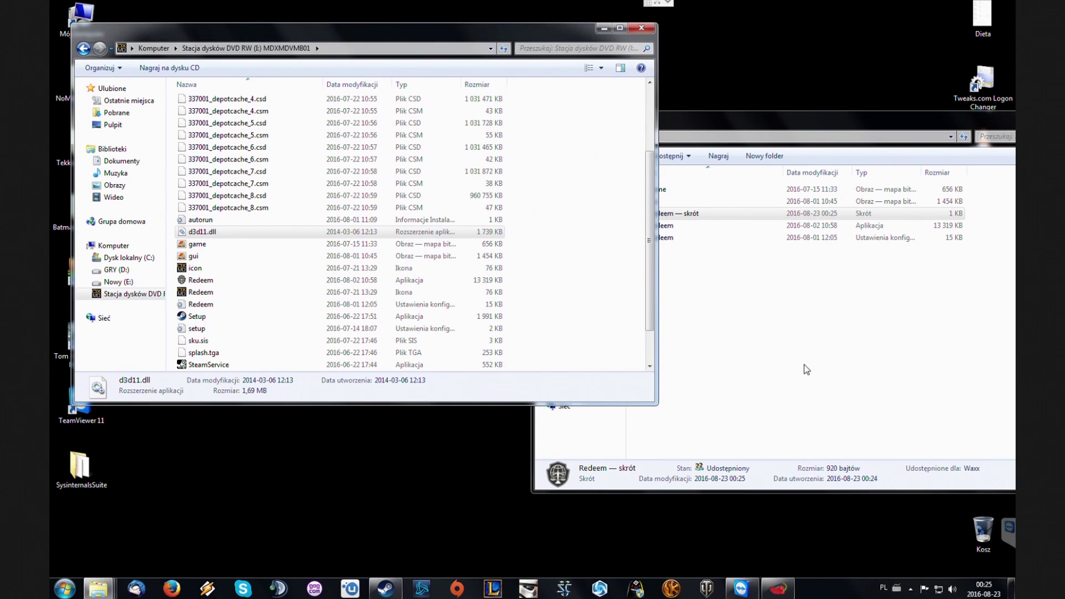
pyautogui.click(673, 215)
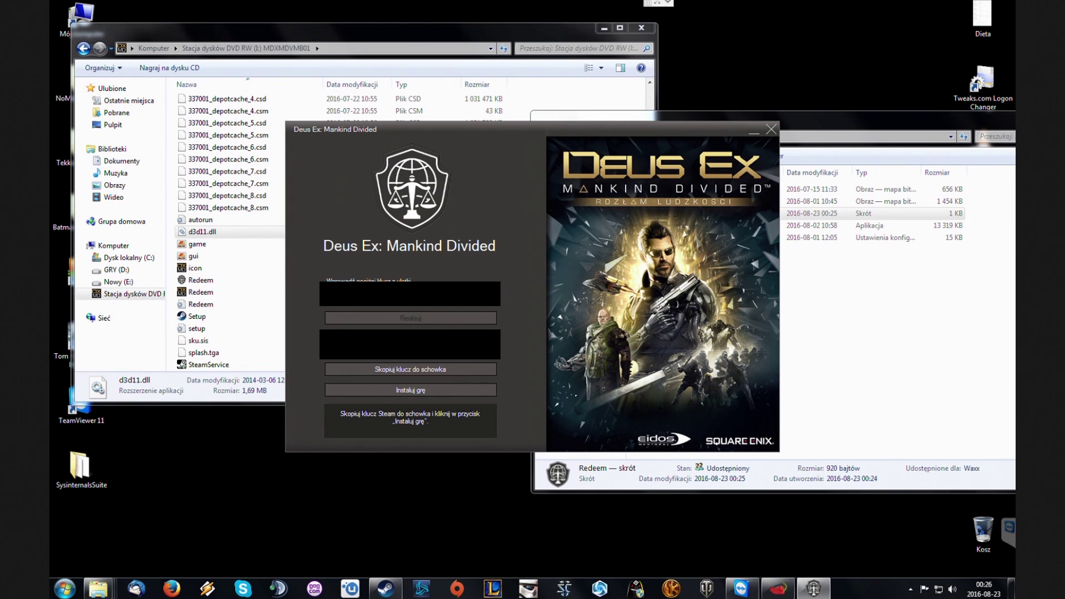
pyautogui.click(770, 129)
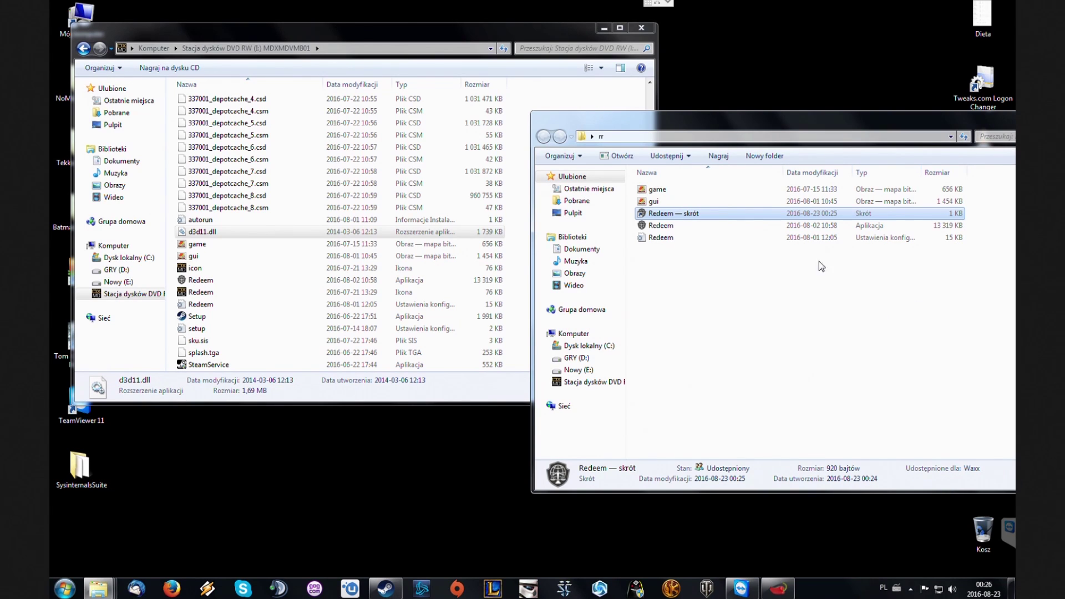
pyautogui.click(243, 283)
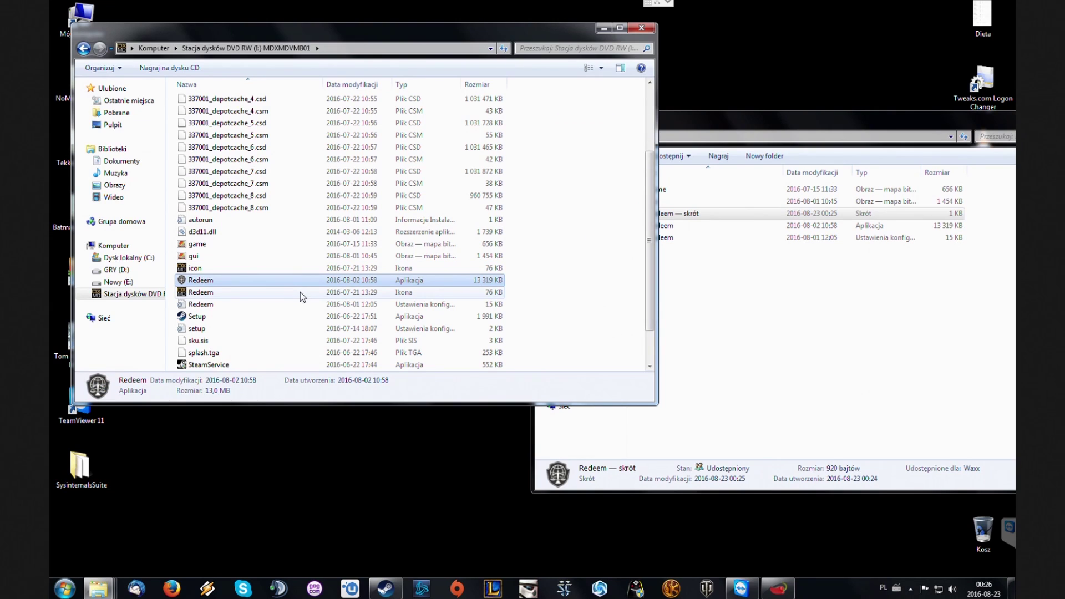